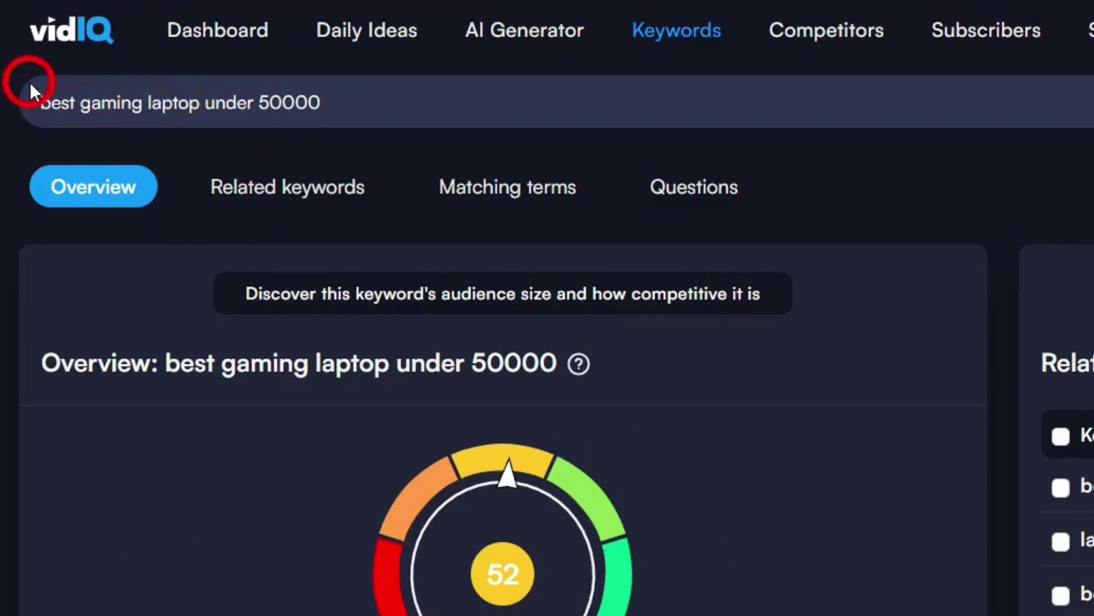
- Draw red frames around the keyword query, score gauge, Search volume and Competition figures
{"action": "mouse_move", "coordinate": [23, 82]}
{"action": "left_mouse_down"}
{"action": "mouse_move", "coordinate": [265, 105]}
{"action": "mouse_move", "coordinate": [382, 134]}
{"action": "mouse_move", "coordinate": [377, 123]}
{"action": "left_mouse_up"}
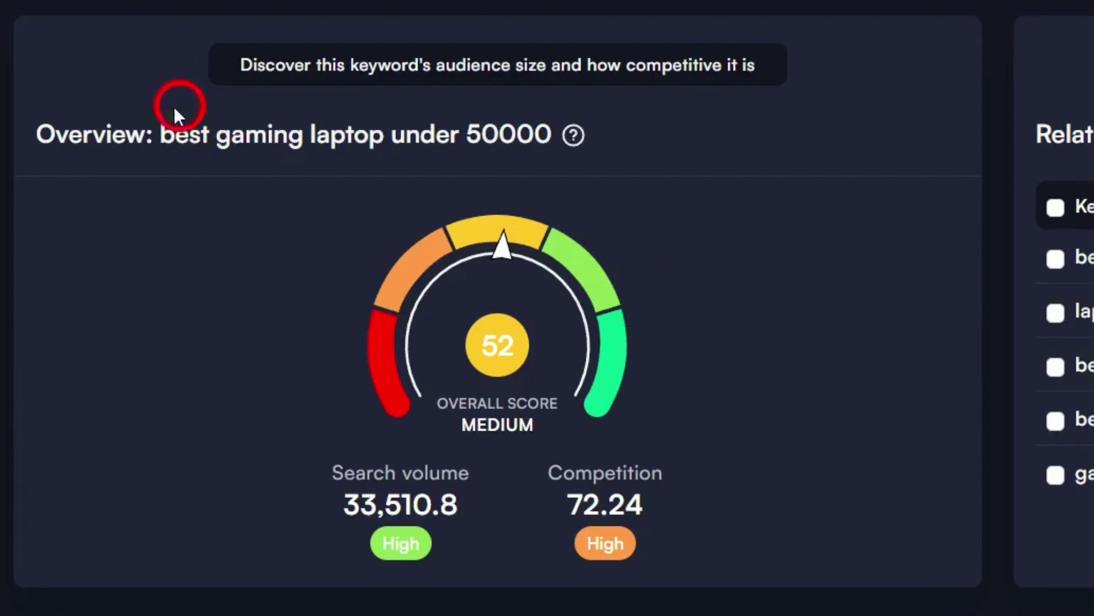
{"action": "mouse_move", "coordinate": [381, 229]}
{"action": "left_mouse_down"}
{"action": "mouse_move", "coordinate": [669, 456]}
{"action": "mouse_move", "coordinate": [647, 441]}
{"action": "left_mouse_up"}
{"action": "left_click_drag", "start_coordinate": [315, 459], "coordinate": [483, 569]}
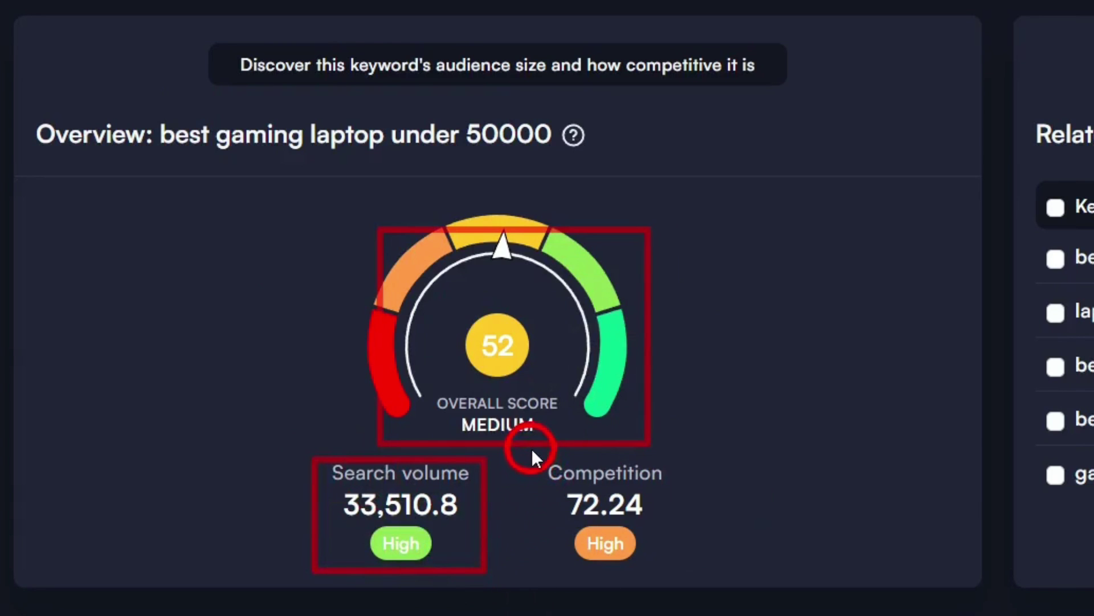
{"action": "left_click_drag", "start_coordinate": [532, 449], "coordinate": [682, 559]}
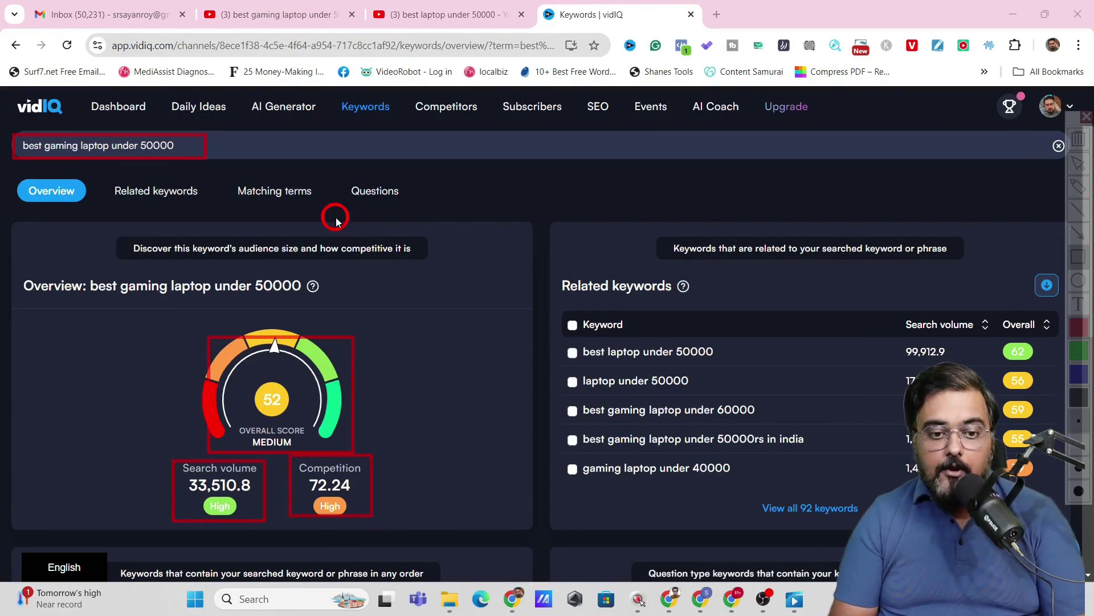
- On the YouTube results, frame the search query in red and scroll through the top videos and vidIQ panel
{"action": "left_click", "coordinate": [272, 15]}
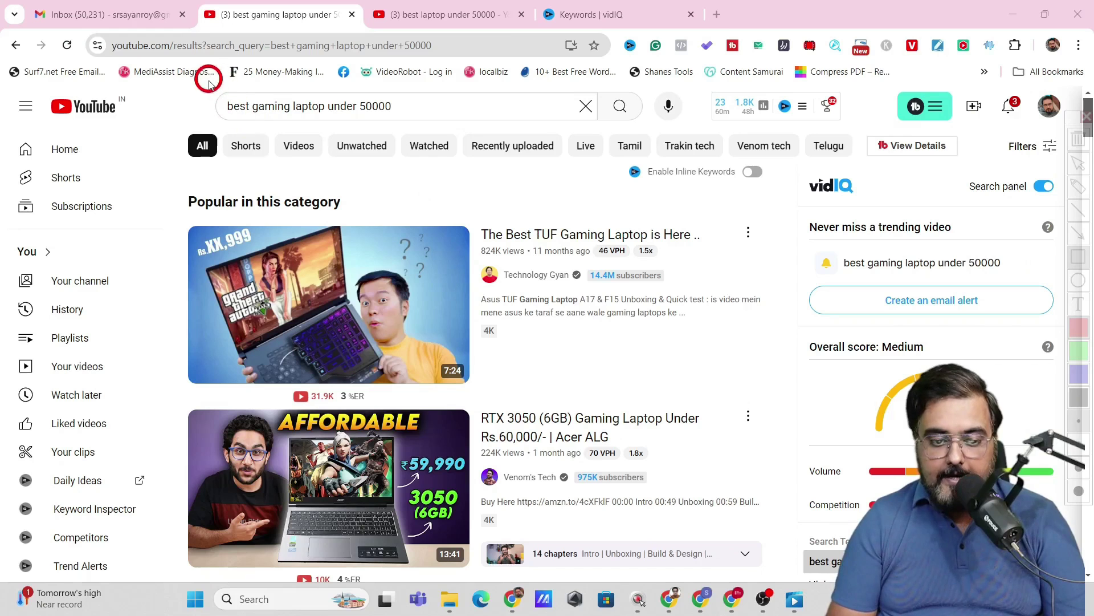
{"action": "mouse_move", "coordinate": [205, 89]}
{"action": "left_mouse_down"}
{"action": "mouse_move", "coordinate": [337, 116]}
{"action": "mouse_move", "coordinate": [440, 116]}
{"action": "mouse_move", "coordinate": [430, 122]}
{"action": "left_mouse_up"}
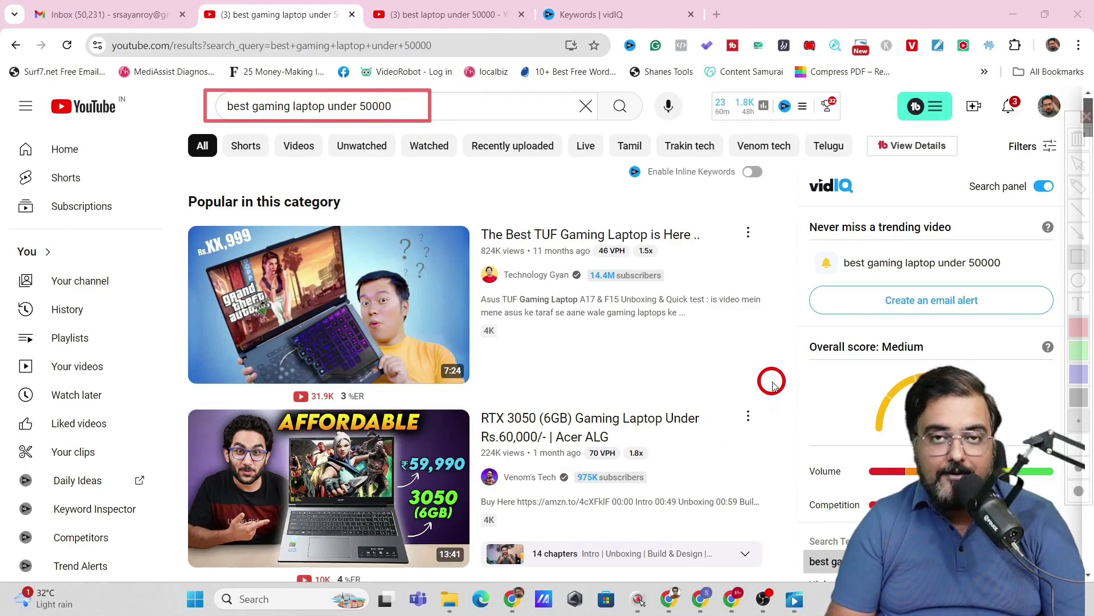
{"action": "scroll", "coordinate": [769, 379], "scroll_direction": "down", "scroll_amount": 2}
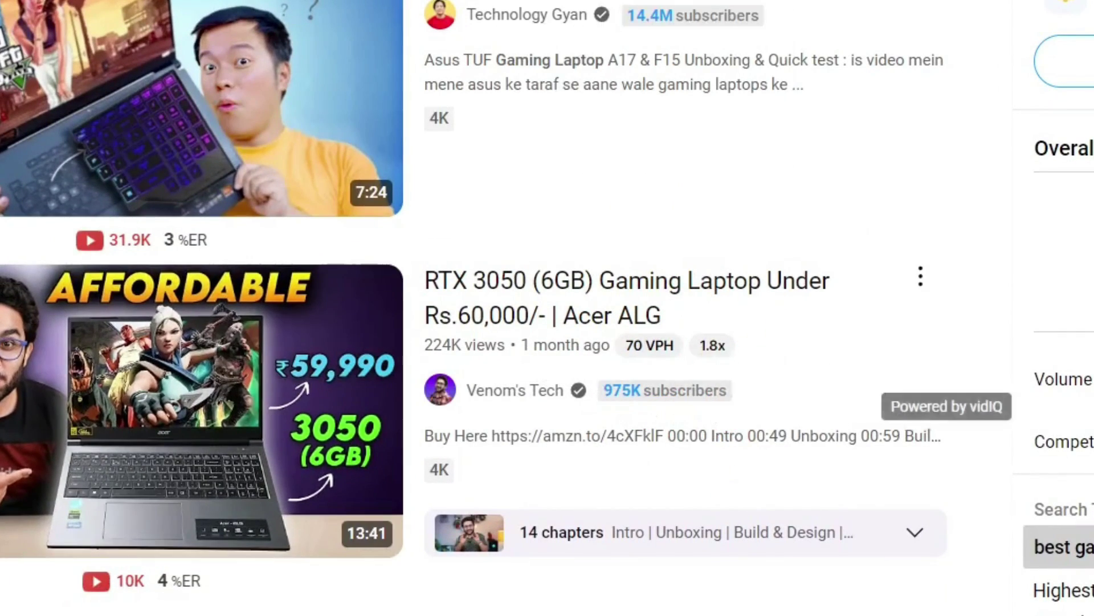
{"action": "scroll", "coordinate": [547, 307], "scroll_direction": "down", "scroll_amount": 5}
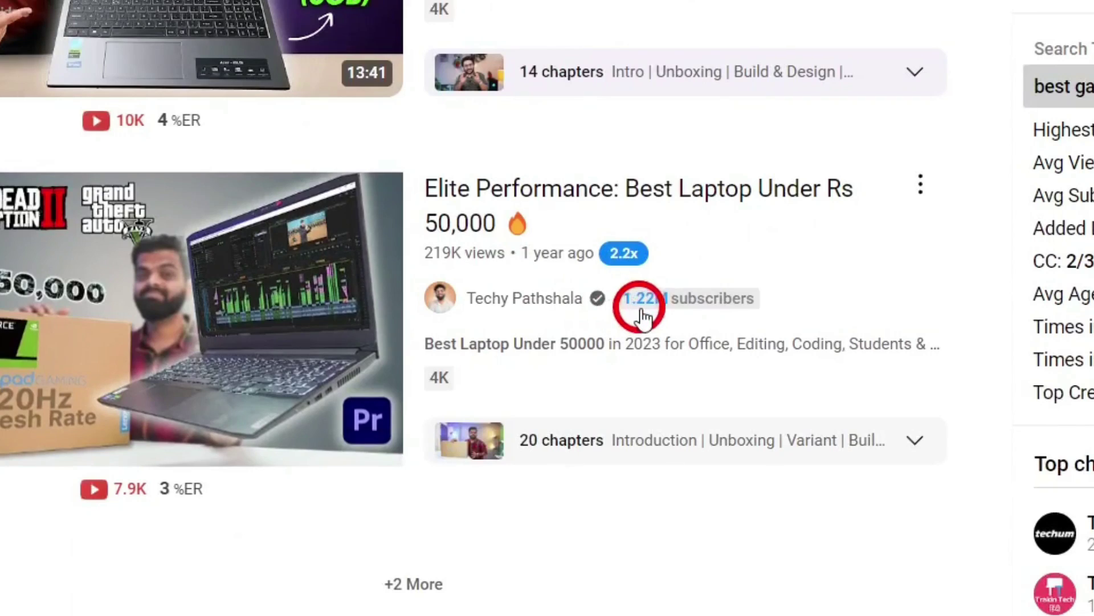
{"action": "scroll", "coordinate": [729, 302], "scroll_direction": "down", "scroll_amount": 2}
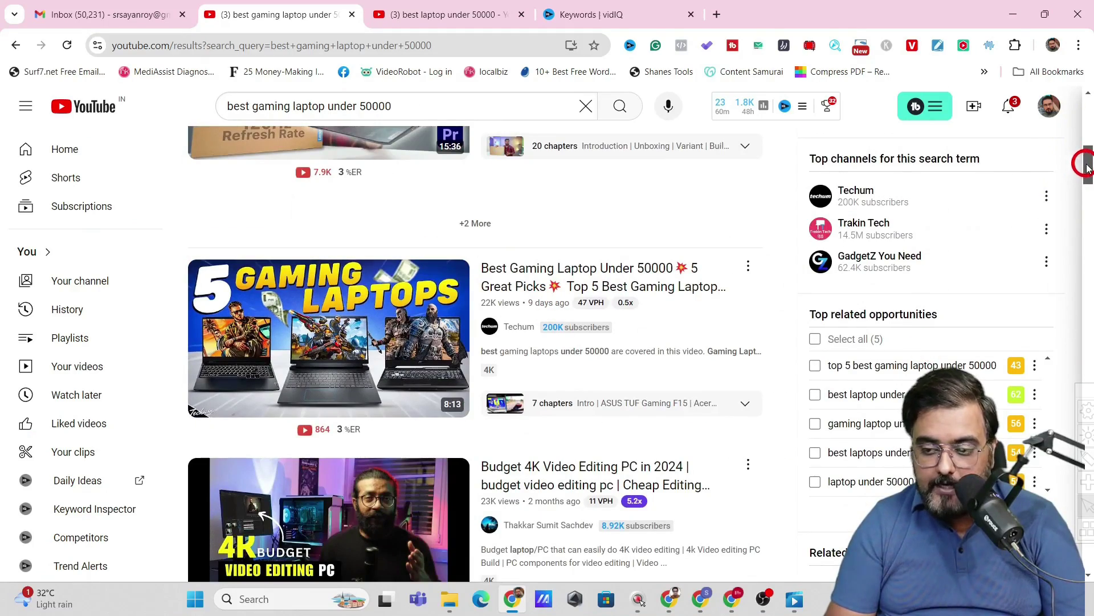
{"action": "left_click_drag", "start_coordinate": [1087, 165], "coordinate": [1089, 181]}
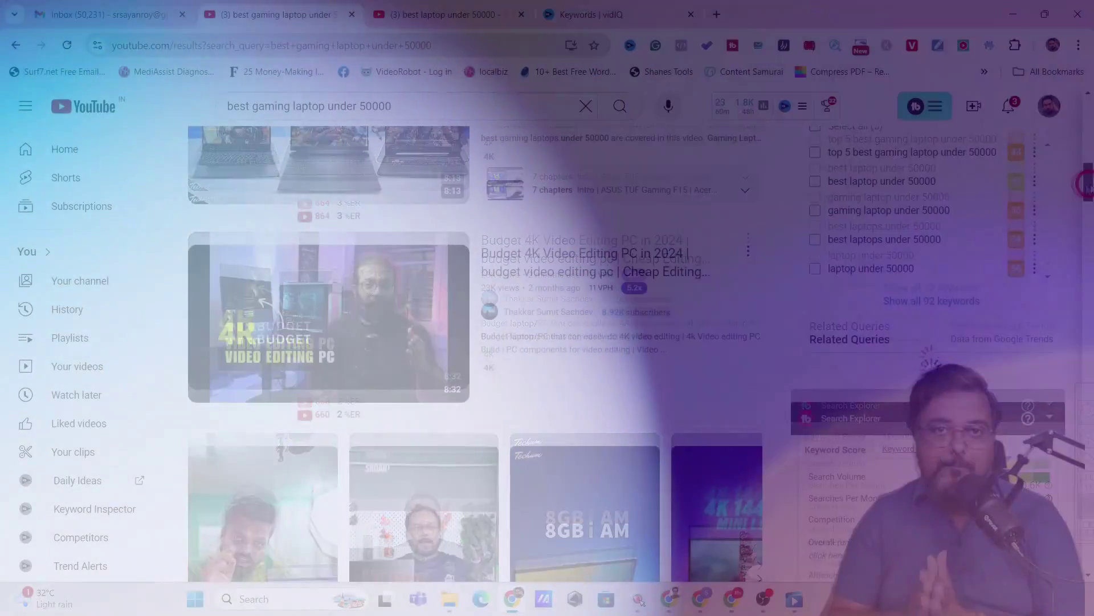
{"action": "left_click_drag", "start_coordinate": [1089, 190], "coordinate": [1089, 183]}
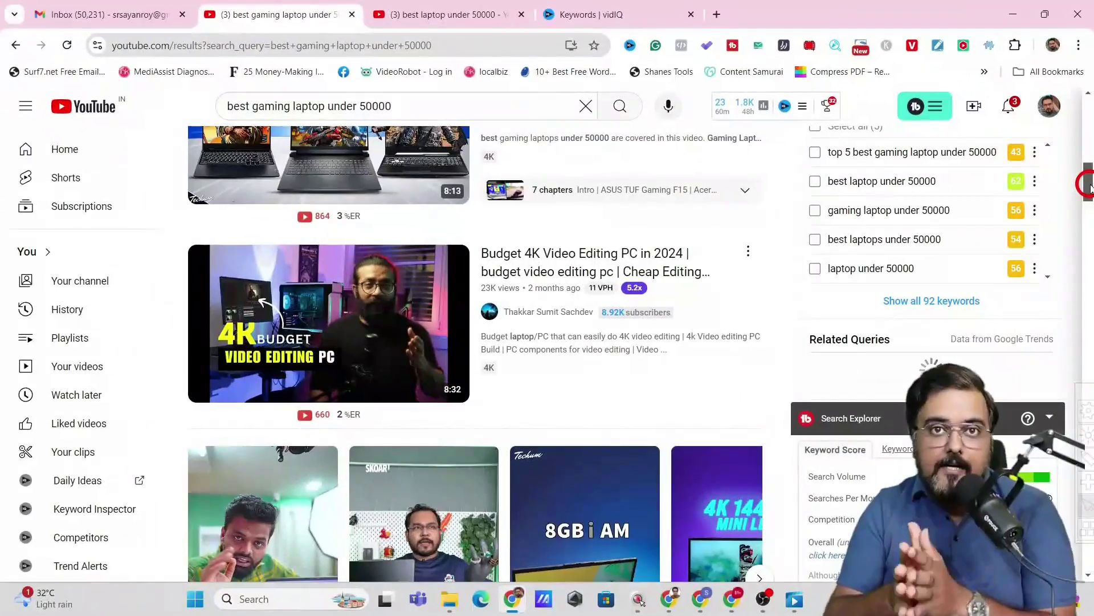
{"action": "left_click_drag", "start_coordinate": [399, 107], "coordinate": [193, 107]}
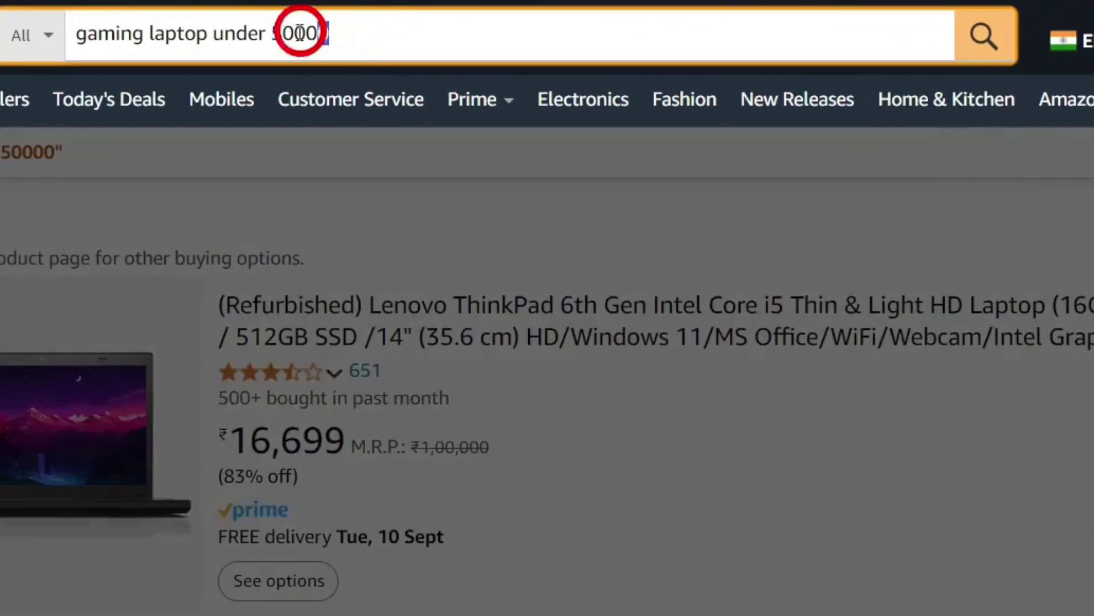
- Search Amazon for 'best gaming laptop under 50000'
{"action": "left_click_drag", "start_coordinate": [301, 33], "coordinate": [53, 25]}
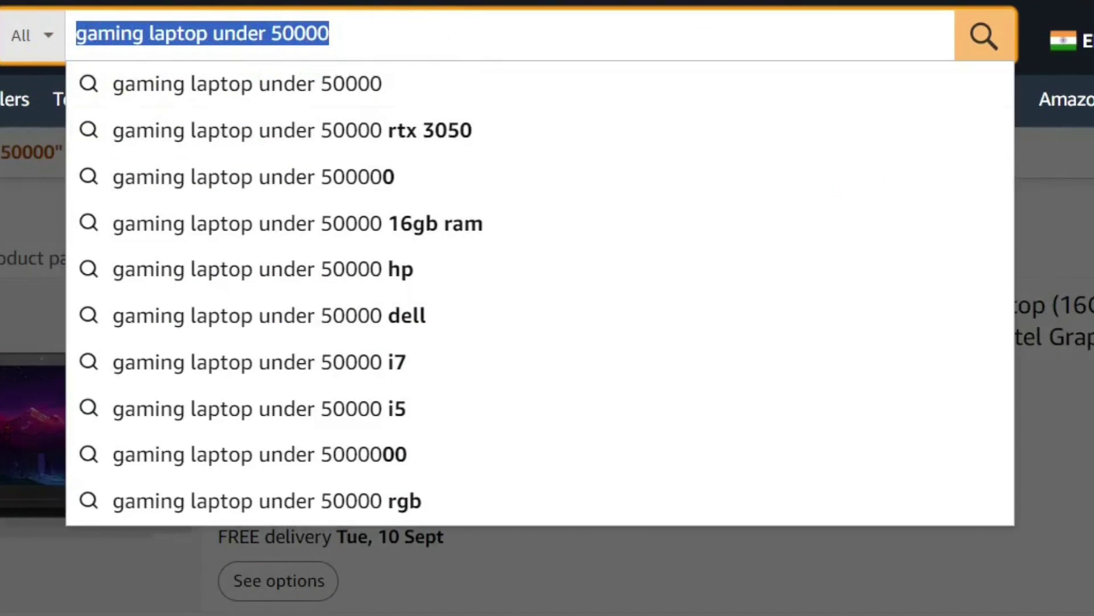
{"action": "left_click", "coordinate": [90, 80]}
{"action": "left_click", "coordinate": [75, 41]}
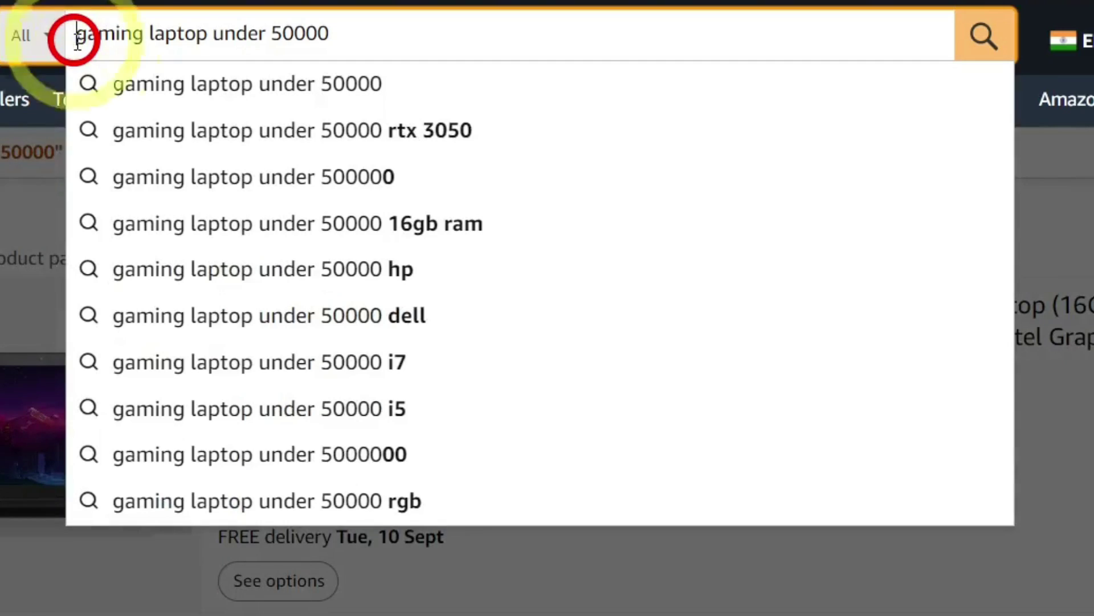
{"action": "type", "text": "best"}
{"action": "key", "text": "Return"}
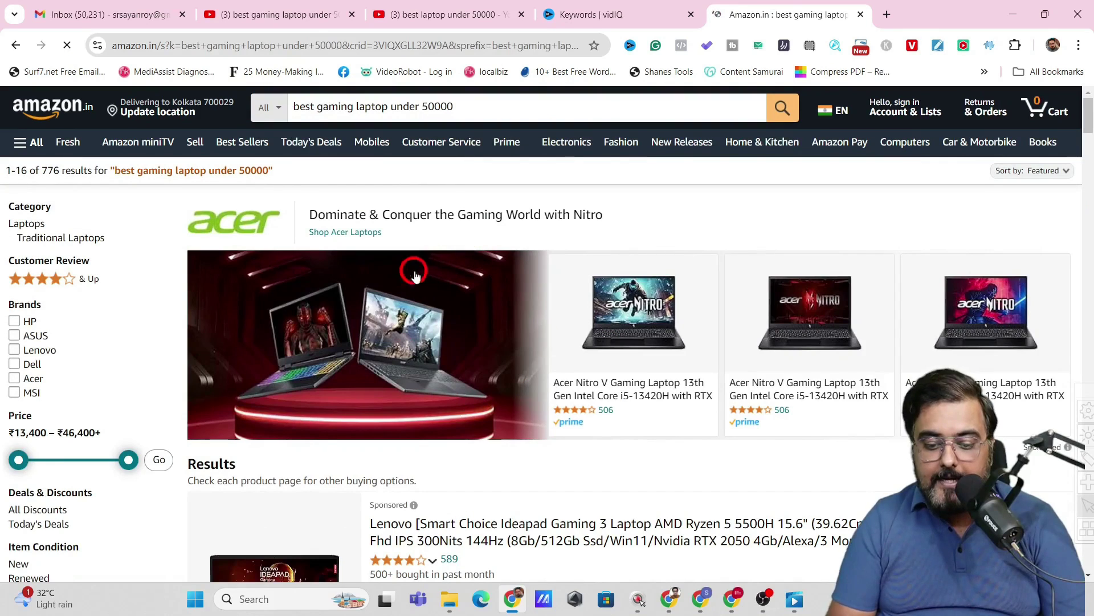
- Filter to 4 stars & up, open the Lenovo Ideapad Gaming 3 page and select its URL
{"action": "left_click_drag", "start_coordinate": [1089, 123], "coordinate": [1089, 131]}
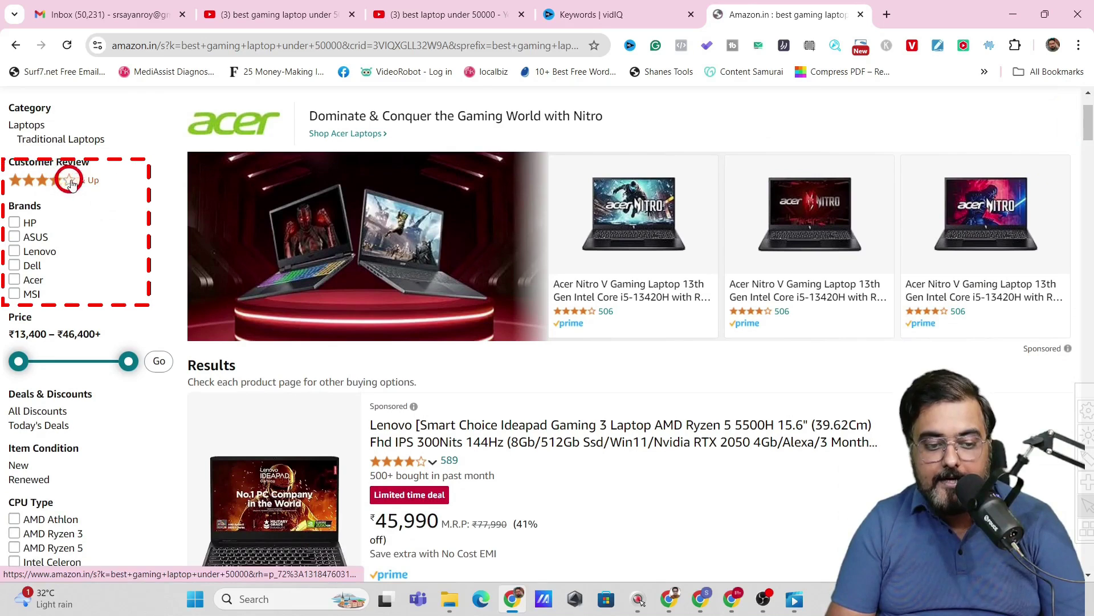
{"action": "left_click", "coordinate": [93, 181]}
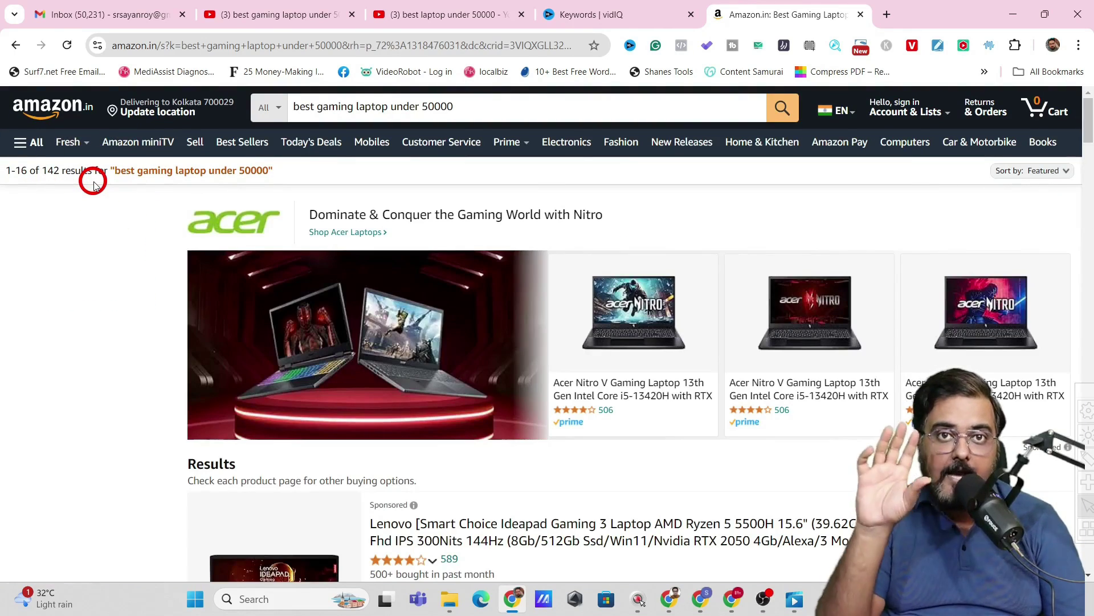
{"action": "scroll", "coordinate": [93, 182], "scroll_direction": "down", "scroll_amount": 3}
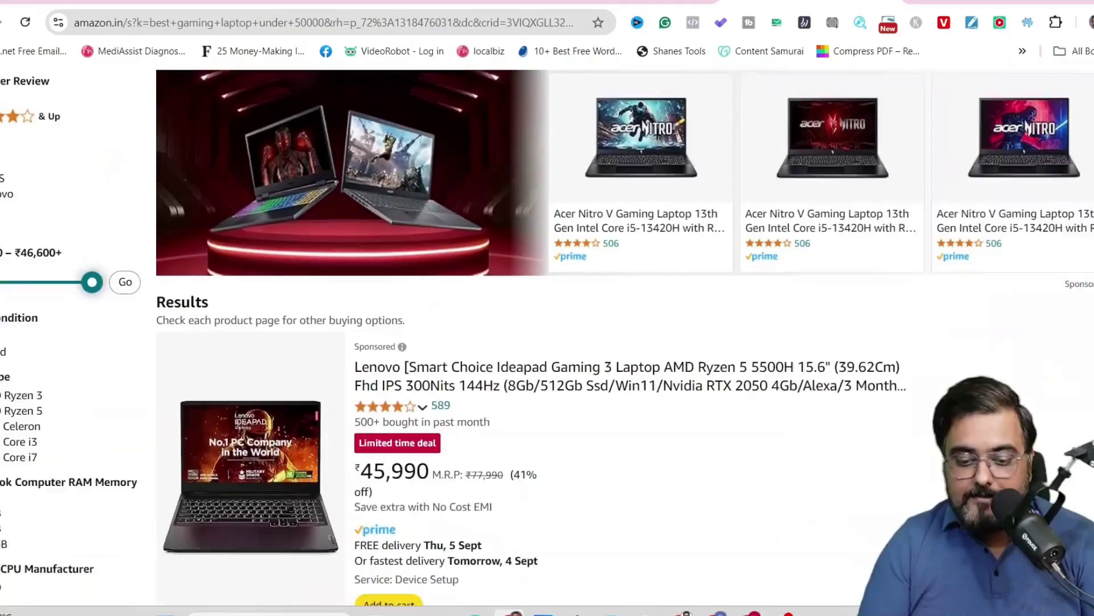
{"action": "scroll", "coordinate": [1089, 142], "scroll_direction": "down", "scroll_amount": 3}
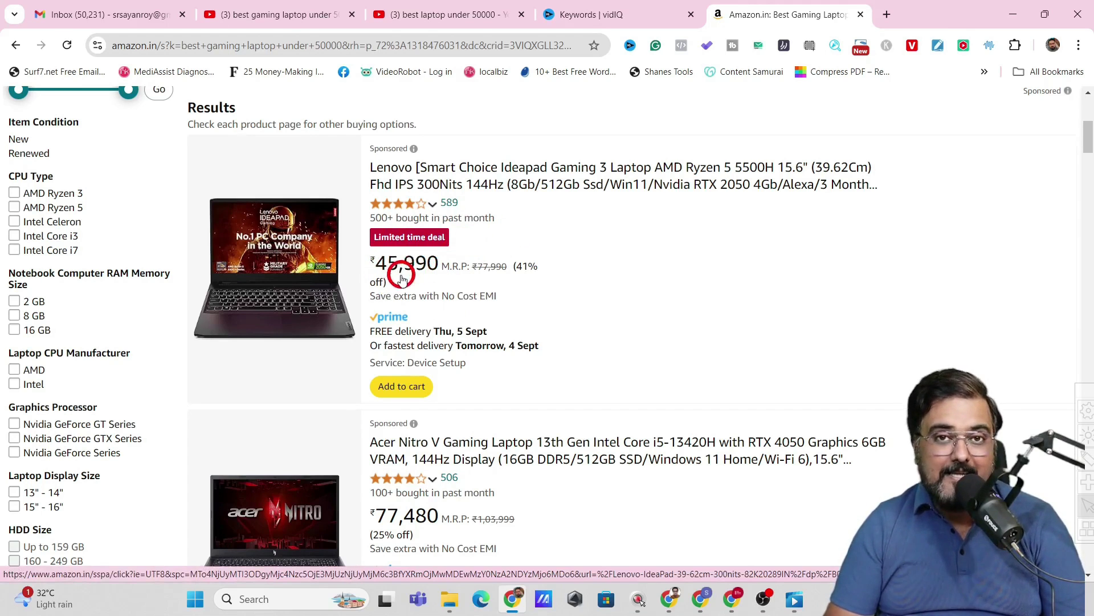
{"action": "left_click", "coordinate": [516, 186]}
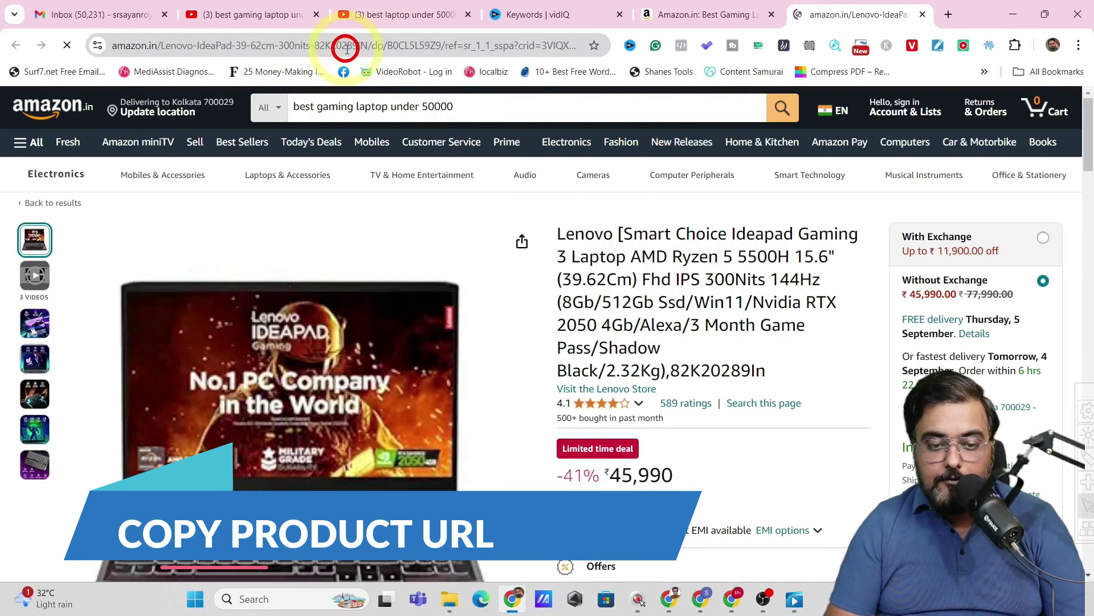
{"action": "left_click", "coordinate": [346, 48]}
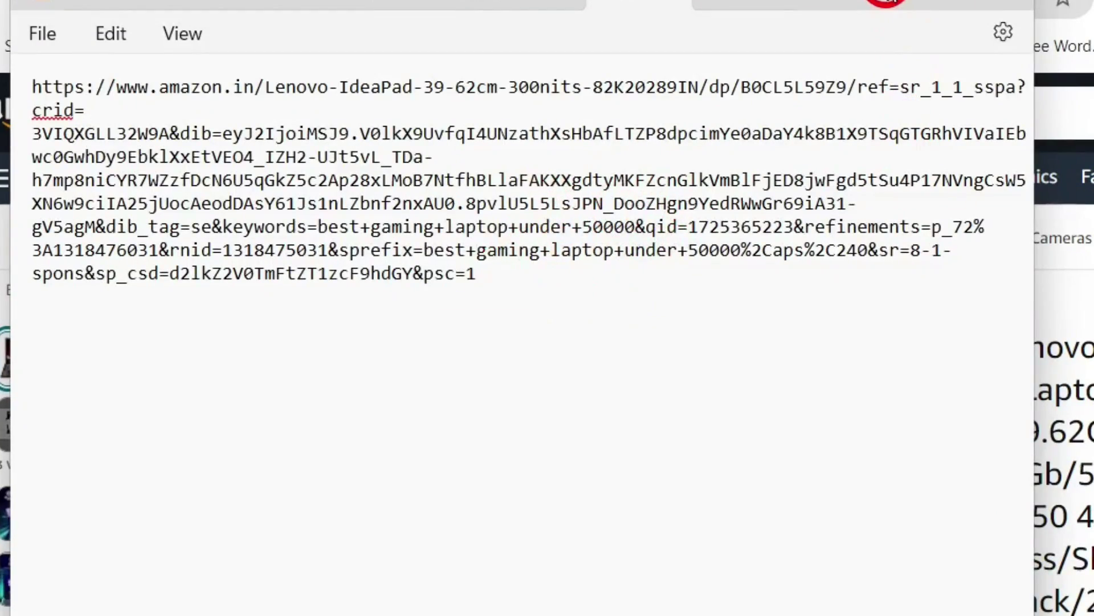
- Bring the Amazon Lenovo product page back in front of Notepad
{"action": "left_click", "coordinate": [885, 2]}
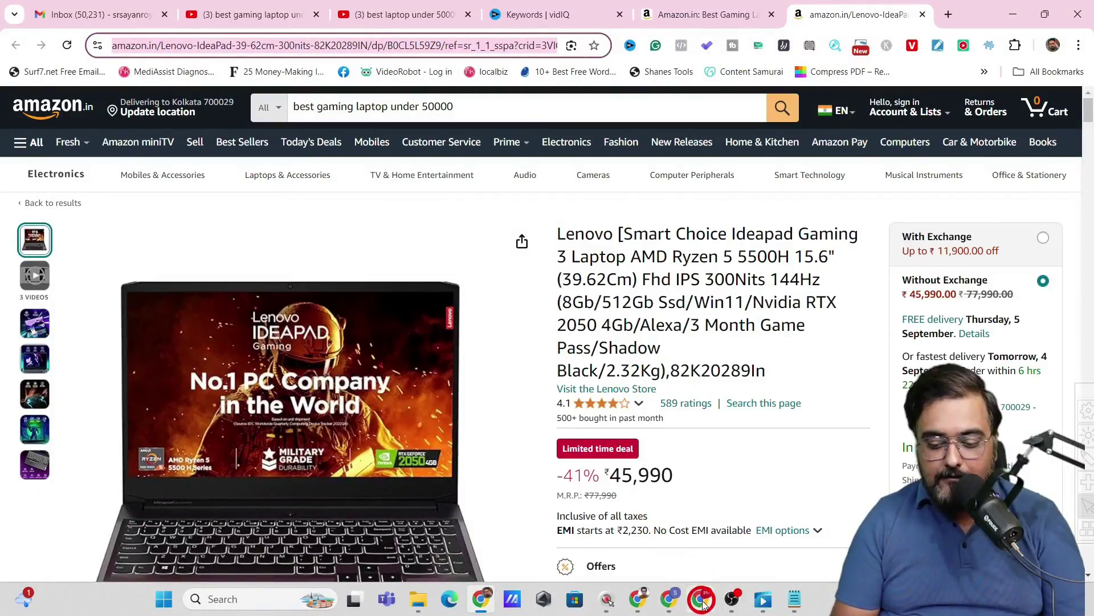
- Switch to the Chrome window showing Fliki's Files page
{"action": "left_click", "coordinate": [702, 599]}
{"action": "left_click", "coordinate": [259, 141]}
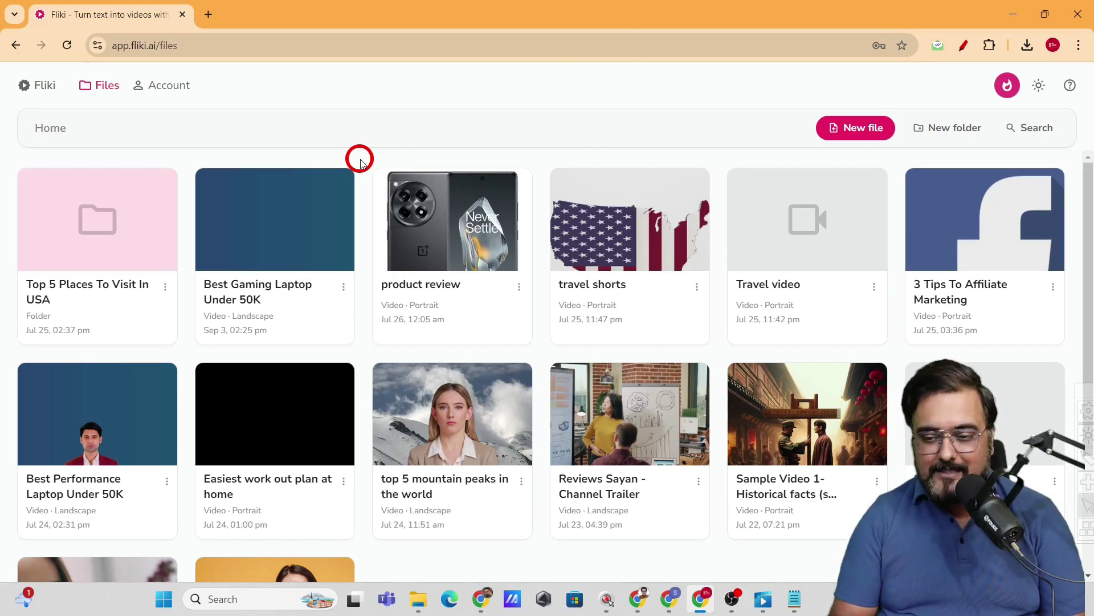
- Start a new Fliki file named 'best gaming laptops', leaving language and dialect unchanged
{"action": "left_click", "coordinate": [847, 131]}
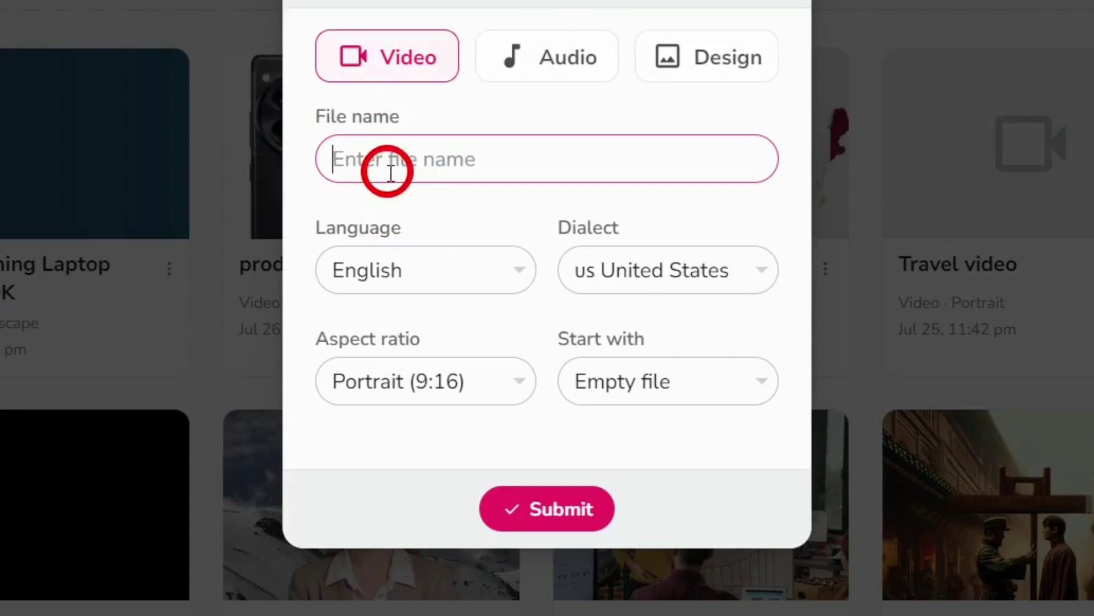
{"action": "type", "text": "best gaming laptops"}
{"action": "left_click", "coordinate": [481, 279]}
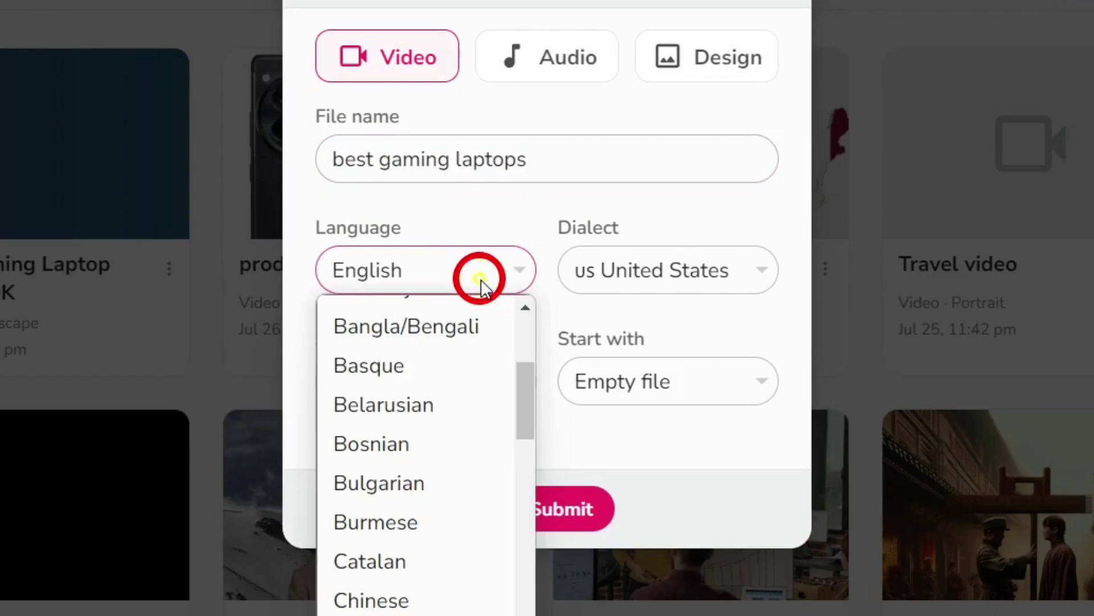
{"action": "left_click_drag", "start_coordinate": [528, 388], "coordinate": [518, 310]}
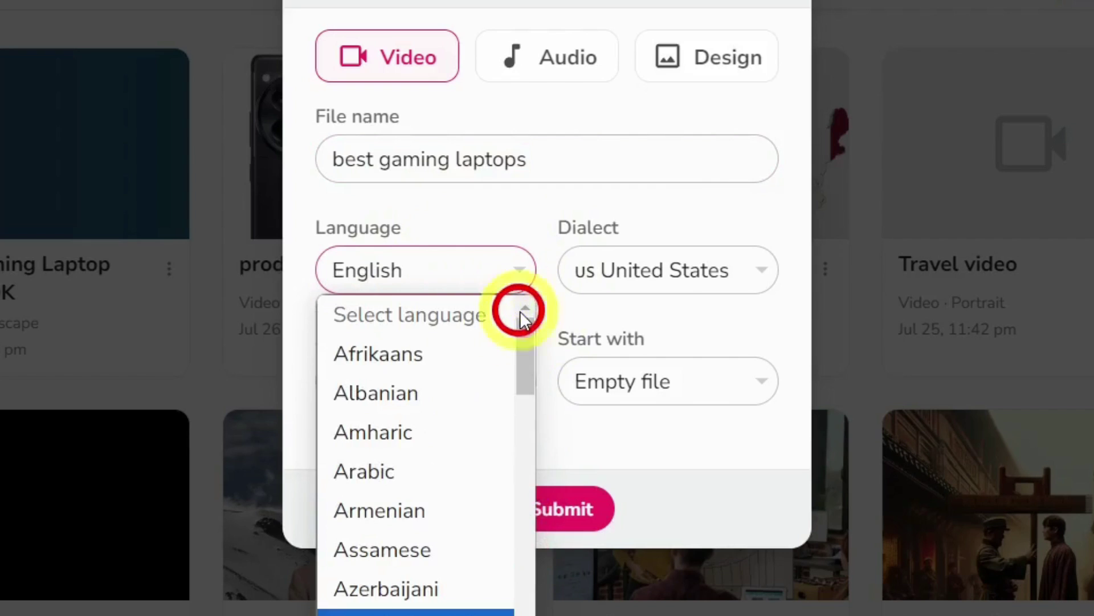
{"action": "left_click", "coordinate": [715, 211]}
{"action": "left_click", "coordinate": [752, 282]}
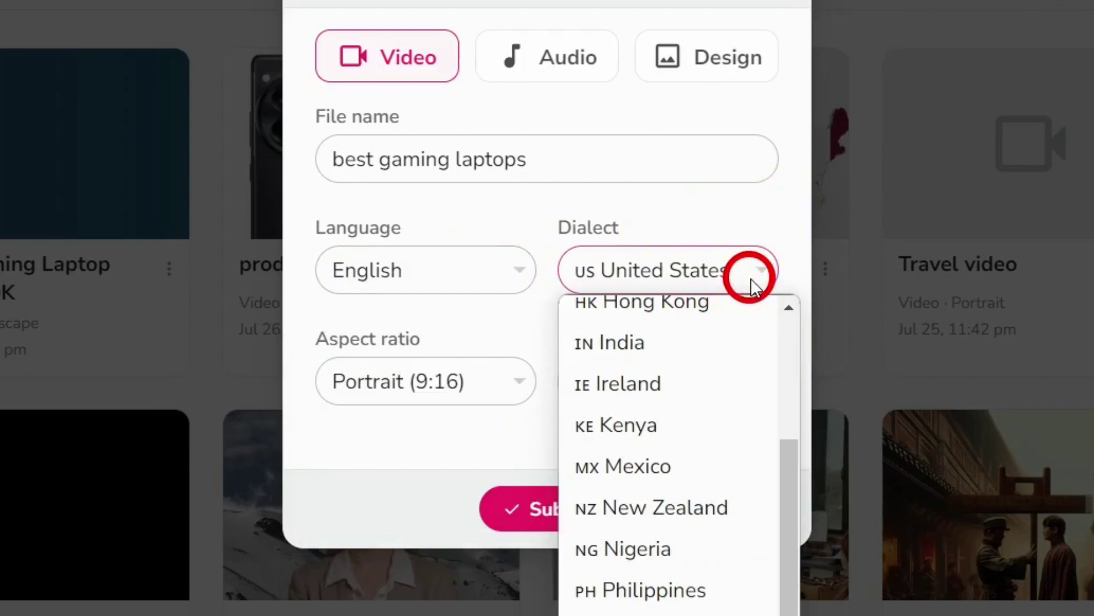
{"action": "left_click", "coordinate": [747, 225]}
- Set the aspect ratio to Landscape (16:9), start from Product, and submit
{"action": "left_click", "coordinate": [487, 399]}
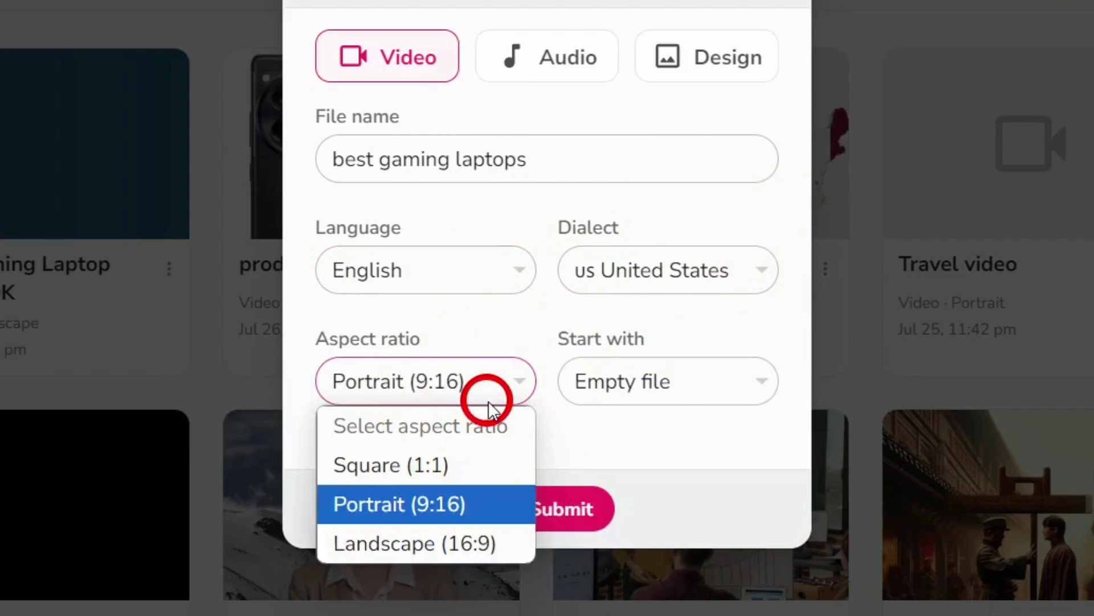
{"action": "left_click", "coordinate": [448, 545]}
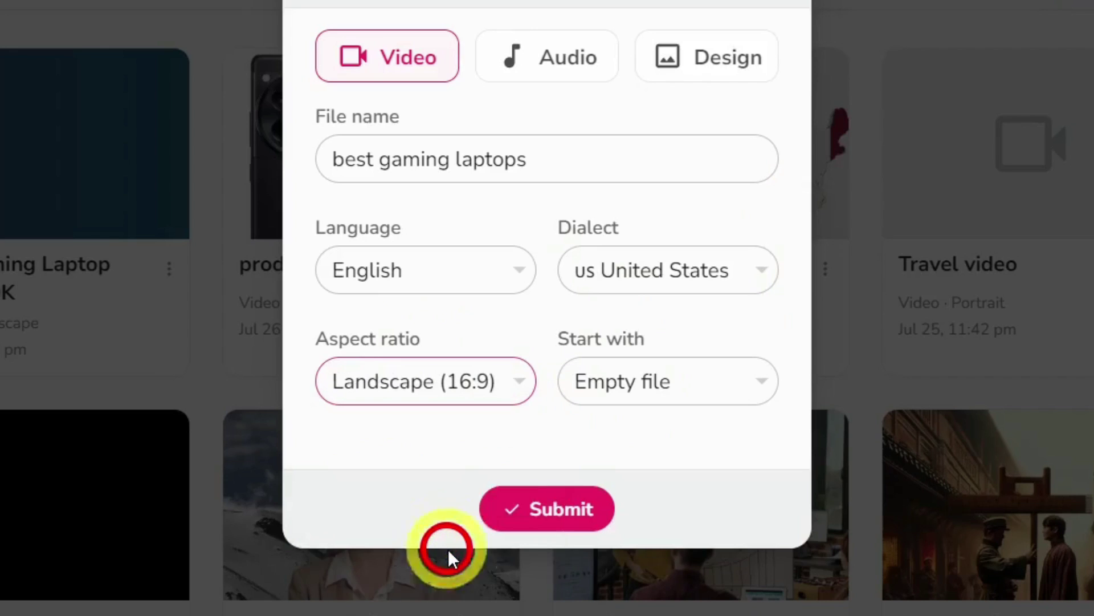
{"action": "left_click", "coordinate": [480, 398]}
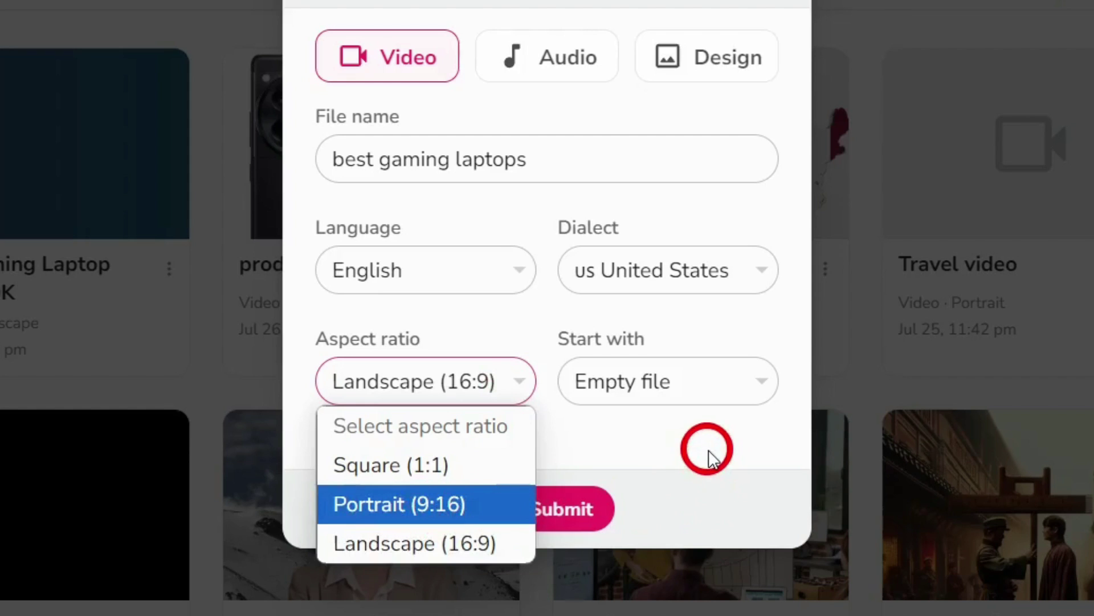
{"action": "left_click", "coordinate": [720, 405]}
{"action": "left_click", "coordinate": [712, 397]}
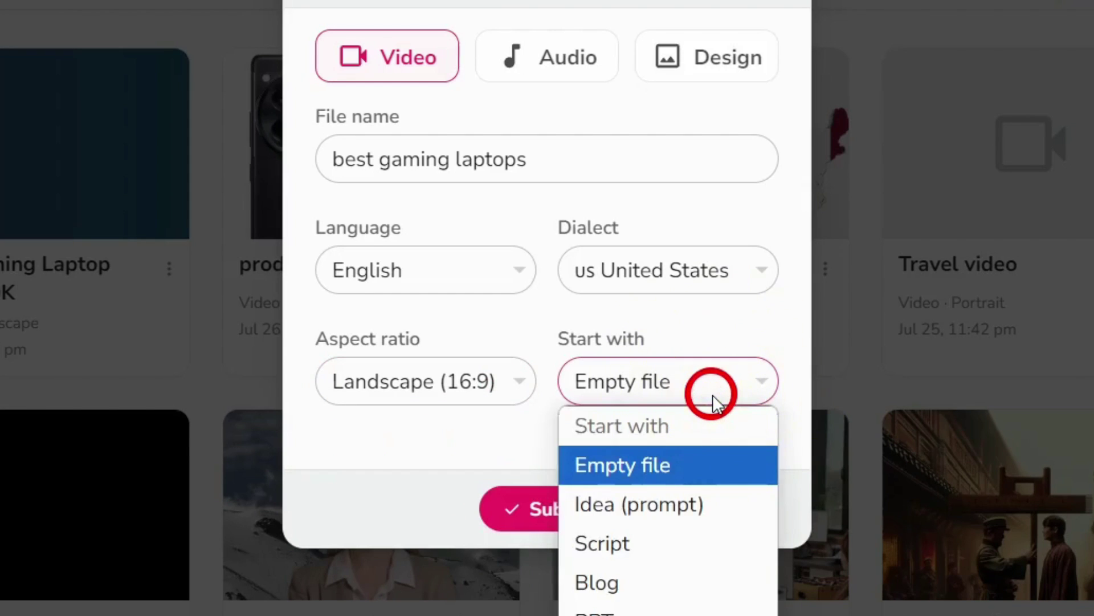
{"action": "left_click", "coordinate": [579, 406]}
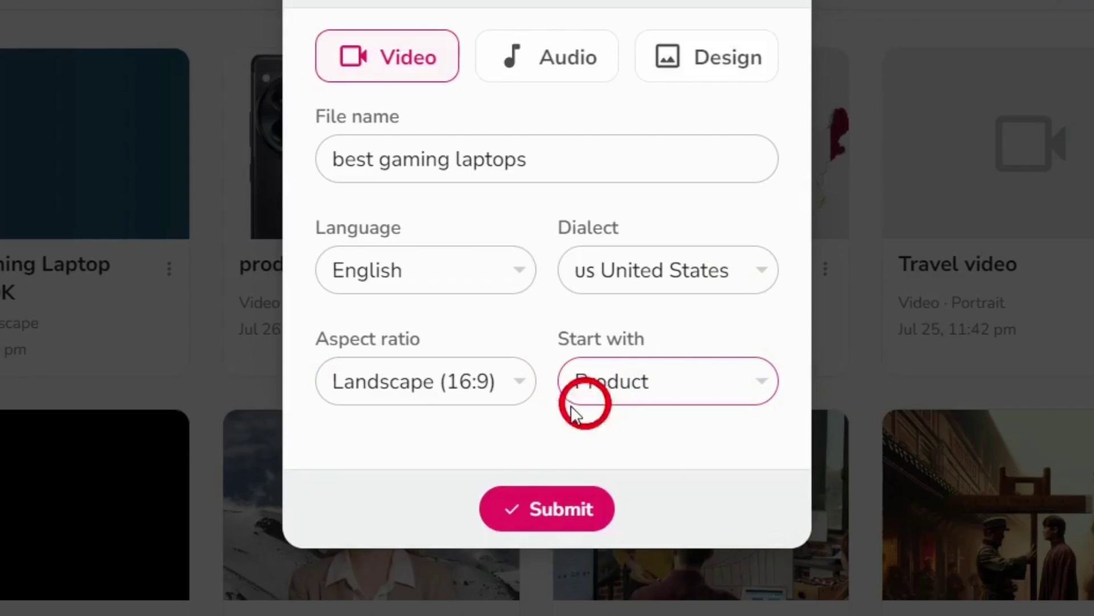
{"action": "left_click", "coordinate": [518, 508]}
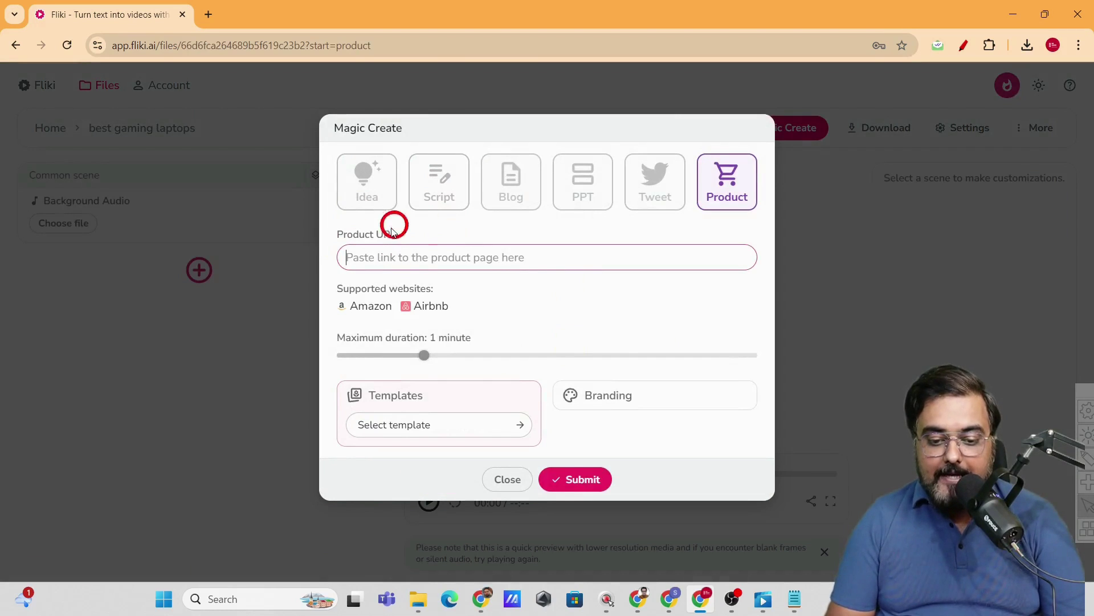
- Paste the Lenovo Amazon link, set a 3-minute maximum duration, and generate with the Lively Product Promotion Video template
{"action": "left_click", "coordinate": [381, 259]}
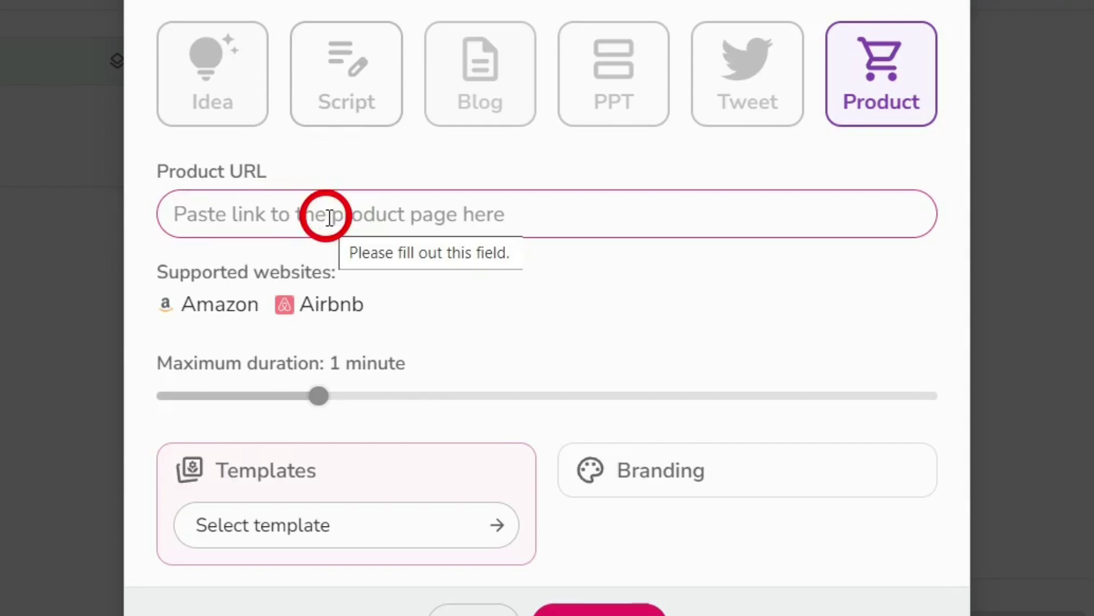
{"action": "left_click", "coordinate": [329, 219]}
{"action": "key", "text": "ctrl+v"}
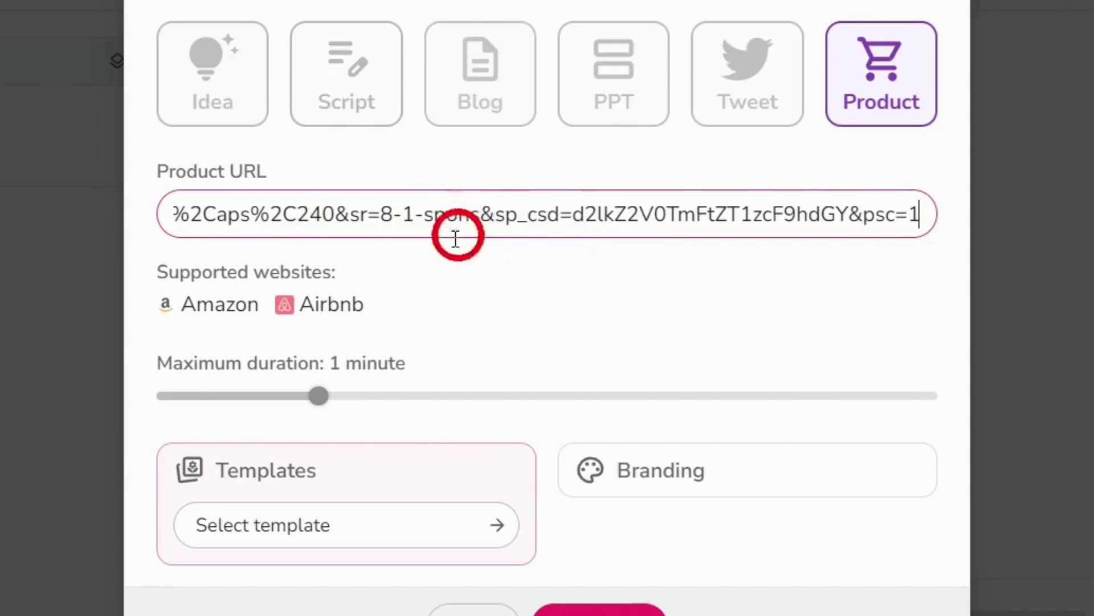
{"action": "left_click_drag", "start_coordinate": [318, 398], "coordinate": [585, 409]}
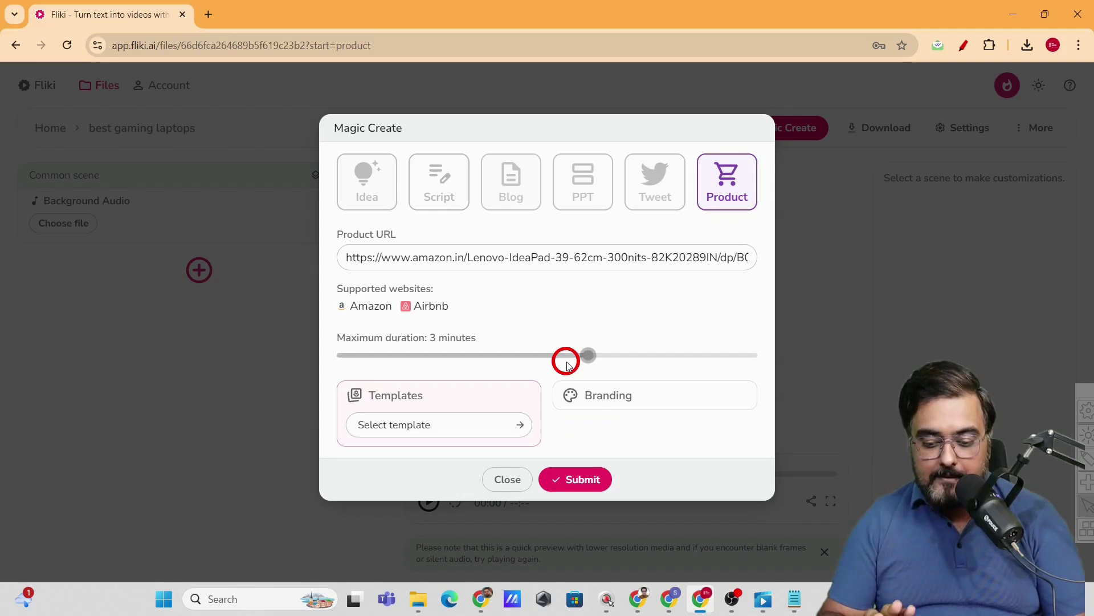
{"action": "left_click", "coordinate": [492, 527]}
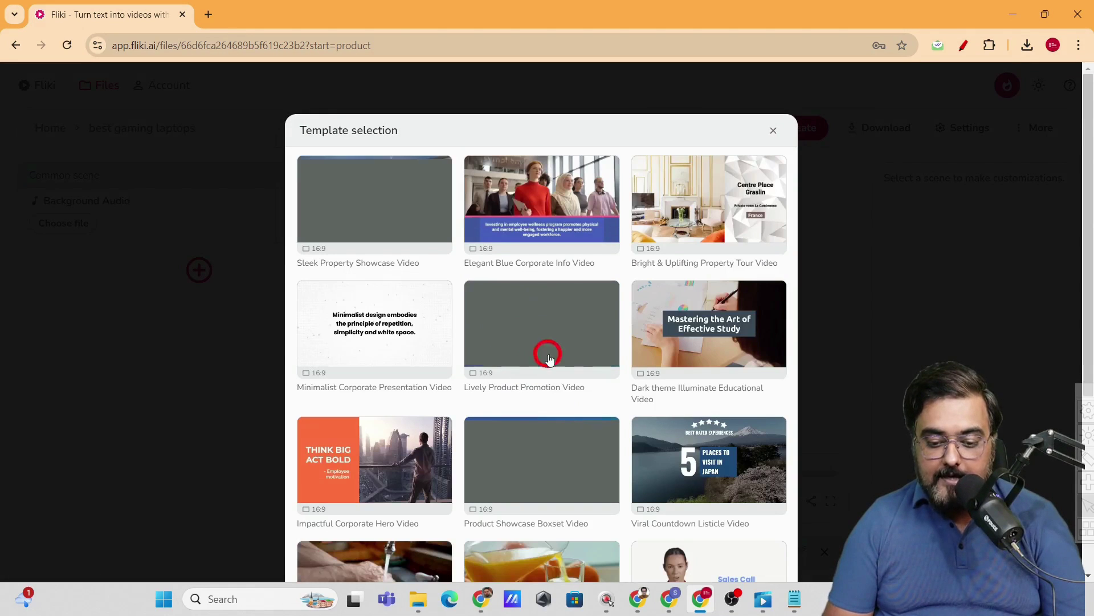
{"action": "mouse_move", "coordinate": [559, 325]}
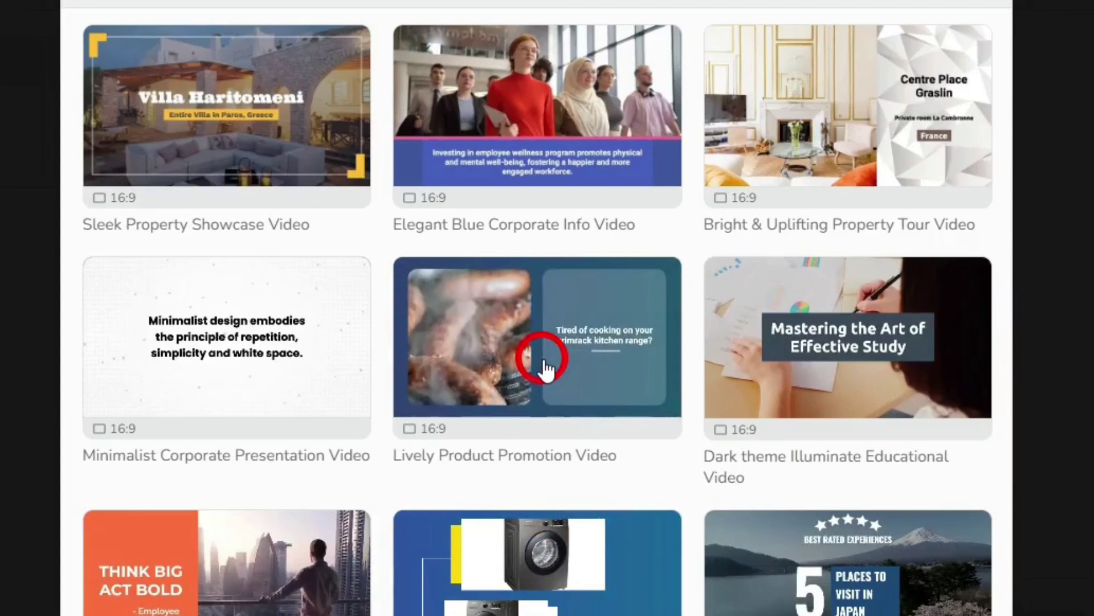
{"action": "left_click", "coordinate": [544, 365]}
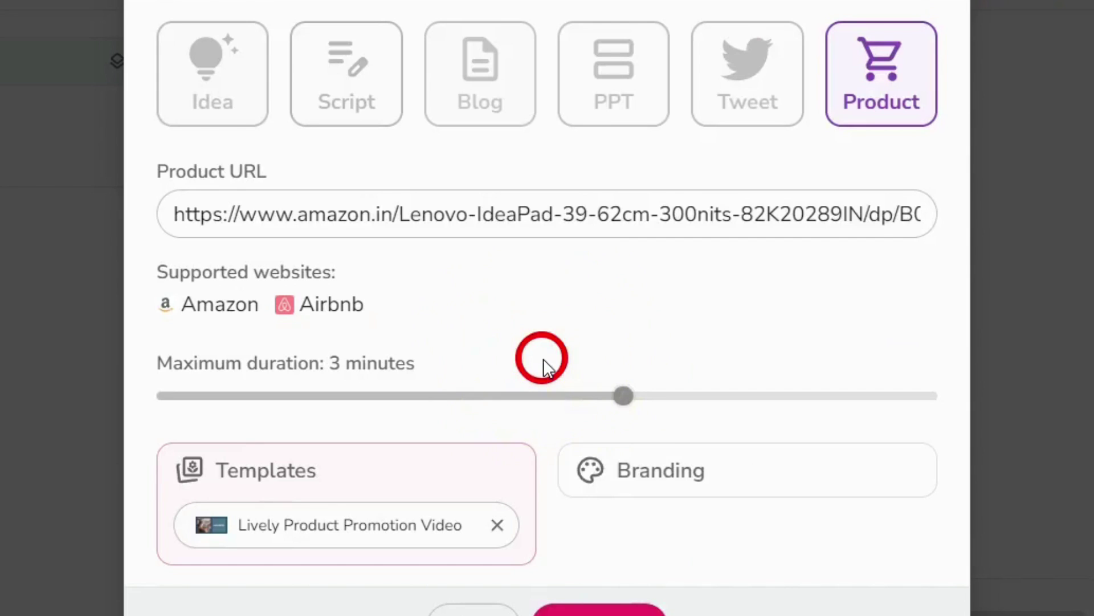
{"action": "left_click", "coordinate": [624, 611]}
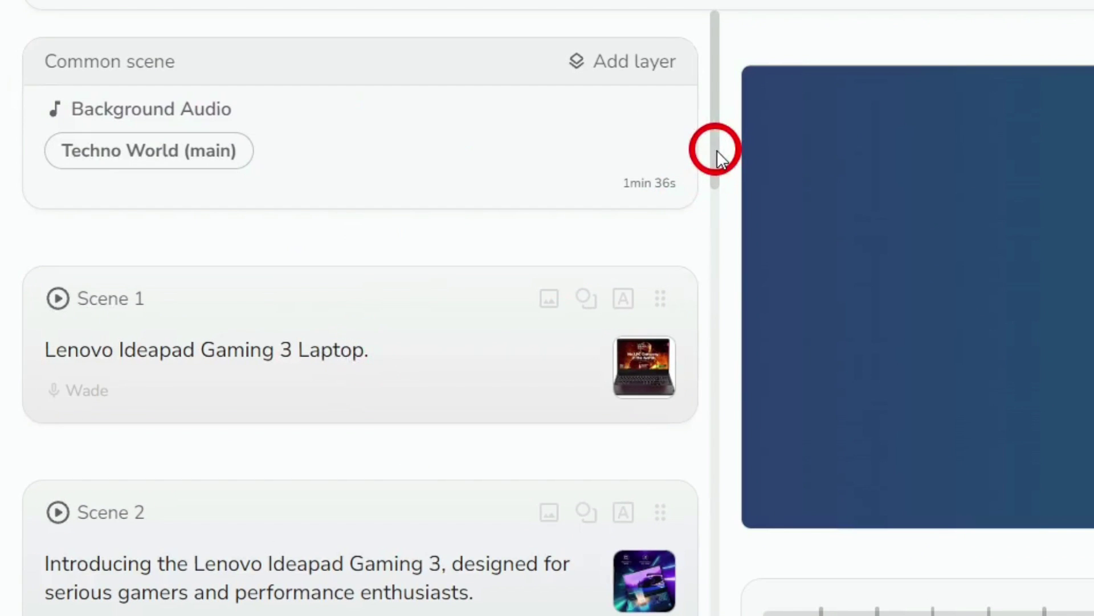
- Scroll the generated scenes, select Scene 4, and play the preview, pausing at 00:14
{"action": "left_click_drag", "start_coordinate": [717, 150], "coordinate": [703, 337]}
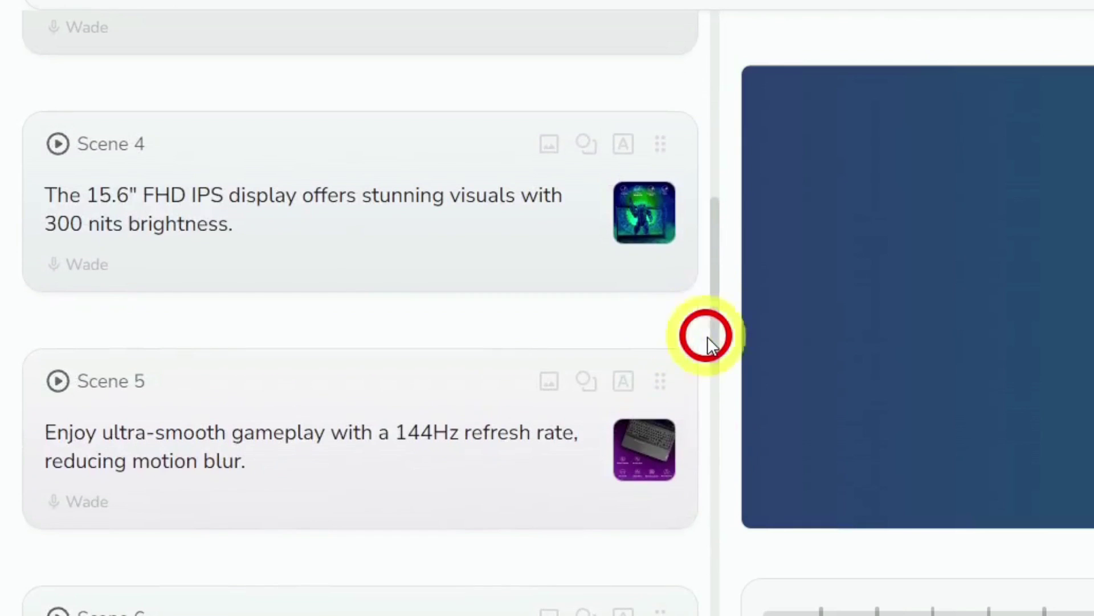
{"action": "left_click", "coordinate": [653, 234]}
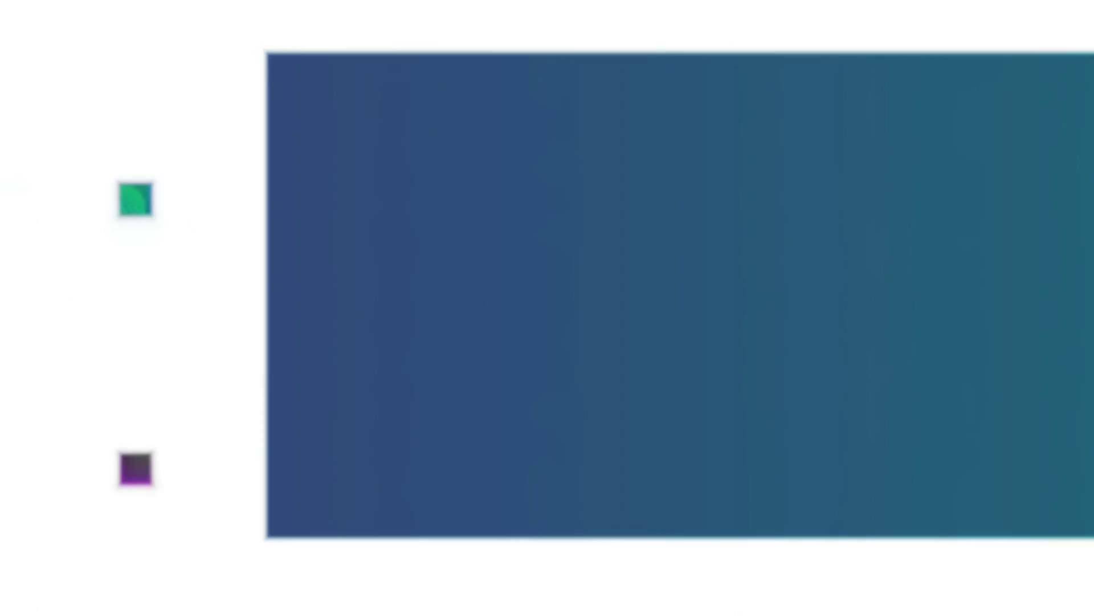
{"action": "left_click", "coordinate": [430, 502]}
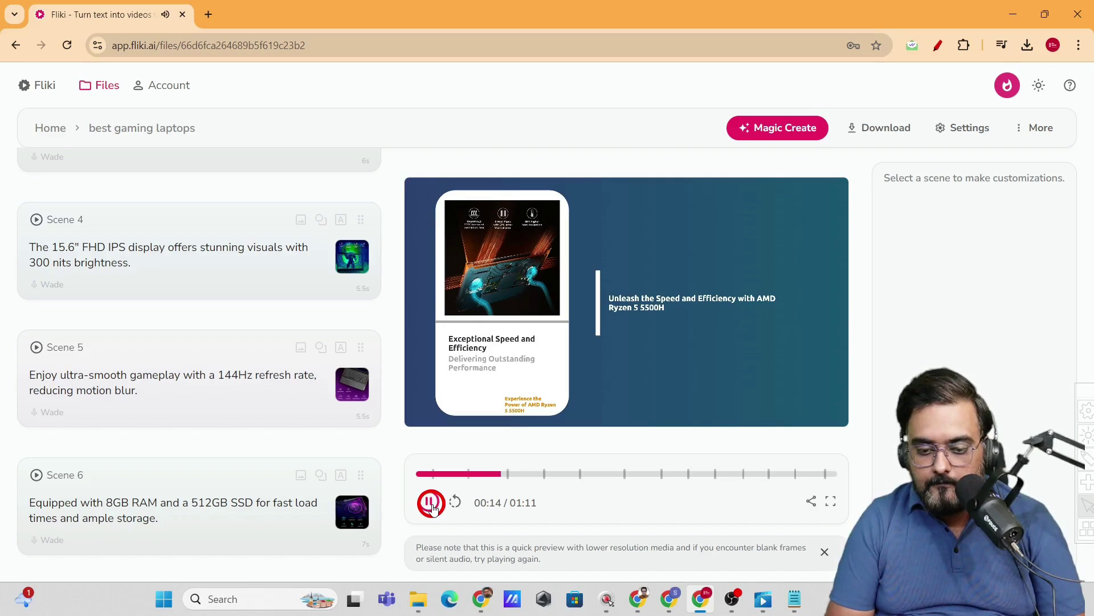
{"action": "left_click", "coordinate": [431, 503]}
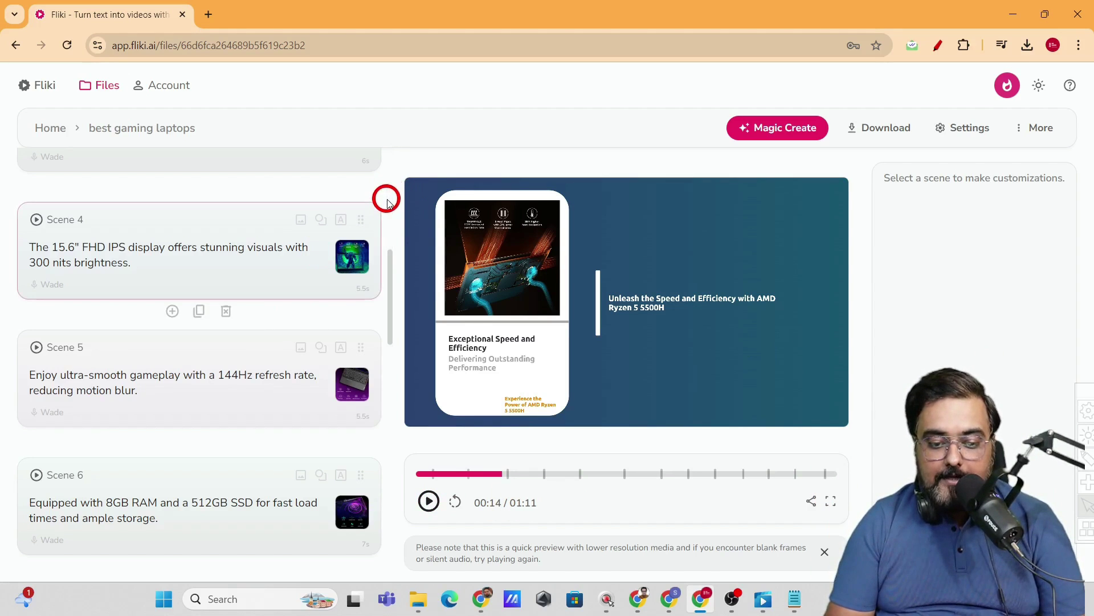
{"action": "left_click_drag", "start_coordinate": [387, 203], "coordinate": [391, 185]}
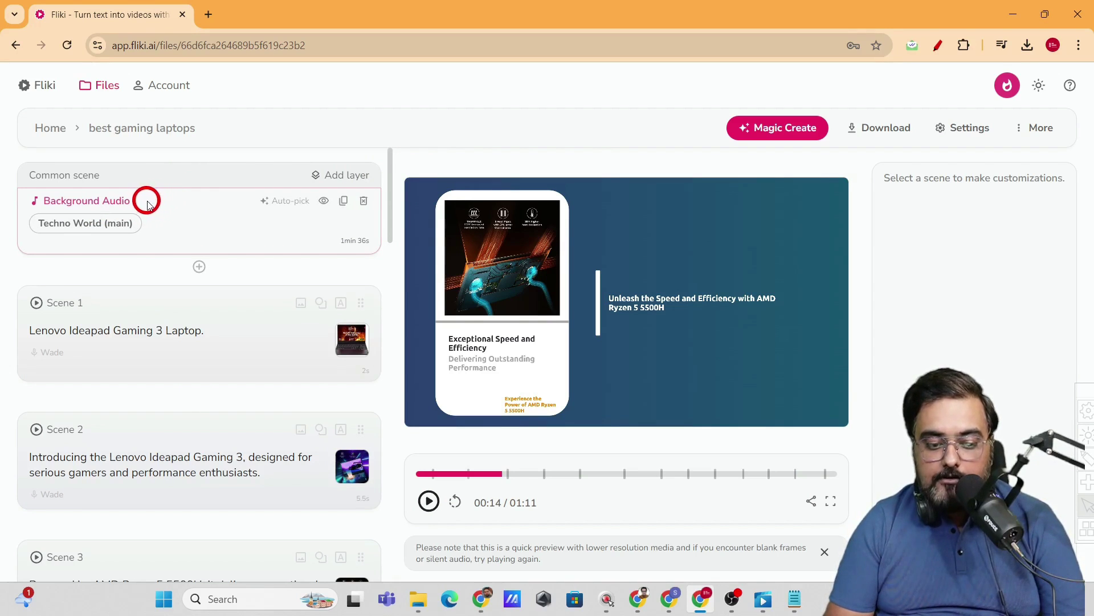
- Lower the background audio volume to 8 with subtitles off, and insert a new scene
{"action": "left_click", "coordinate": [118, 204]}
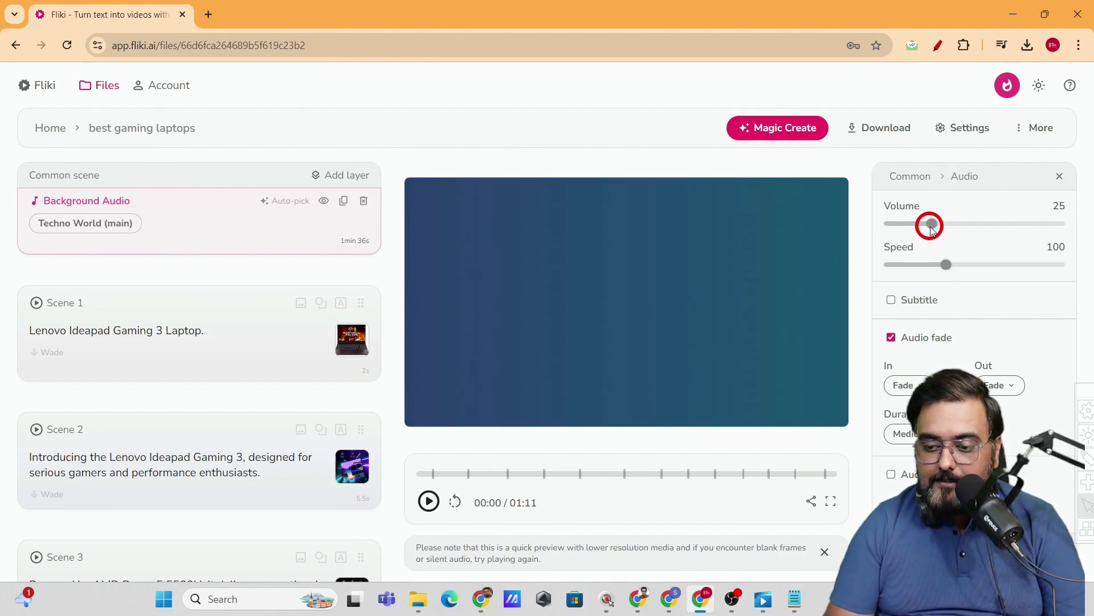
{"action": "left_click_drag", "start_coordinate": [932, 229], "coordinate": [918, 229]}
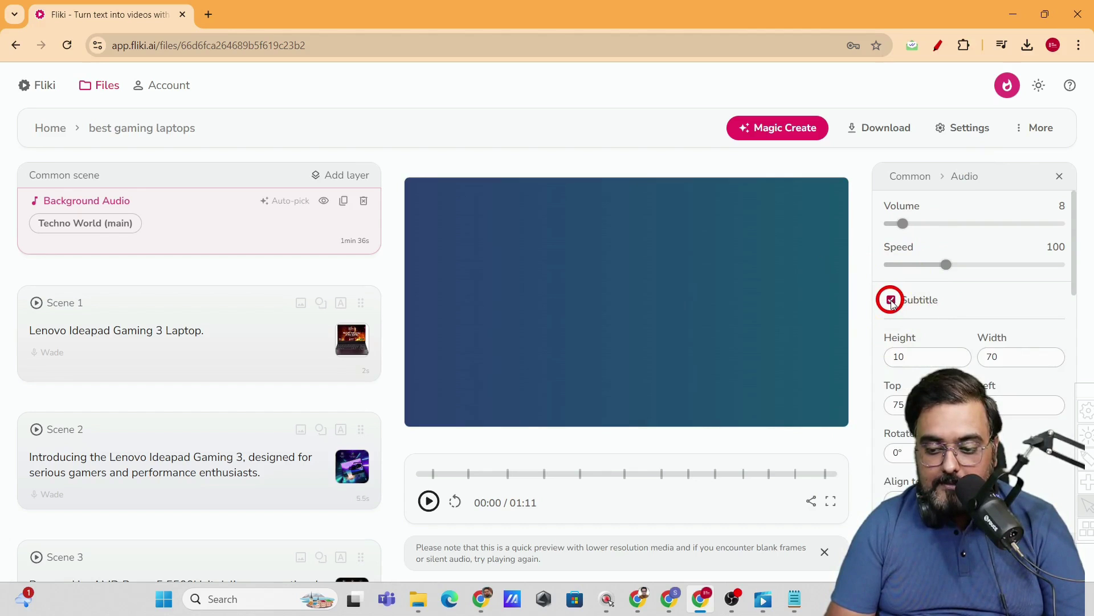
{"action": "left_click", "coordinate": [891, 300]}
{"action": "left_click", "coordinate": [890, 300]}
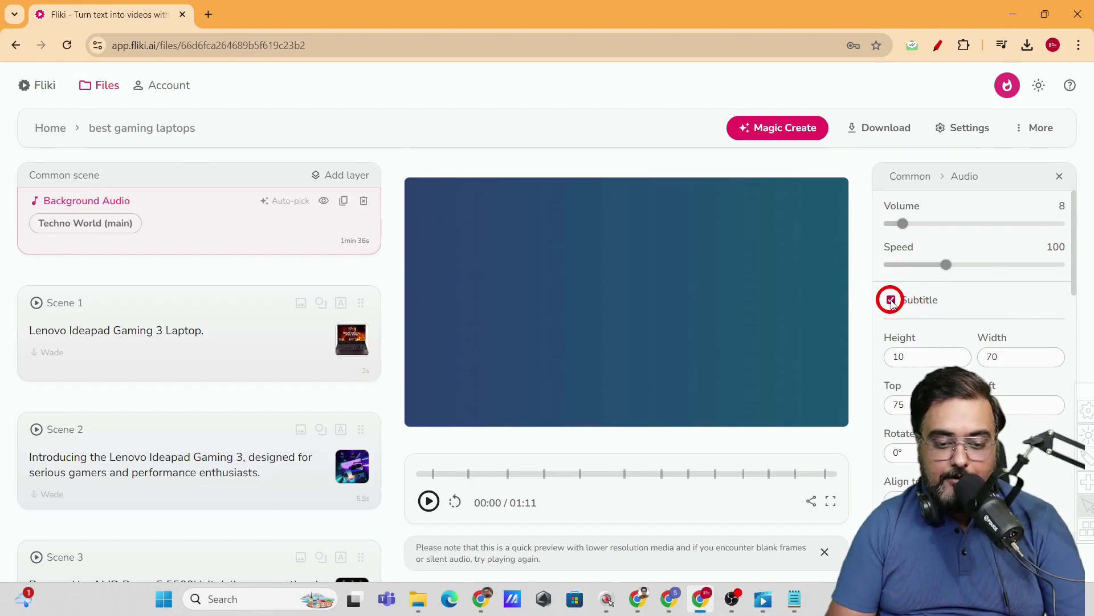
{"action": "left_click", "coordinate": [891, 301]}
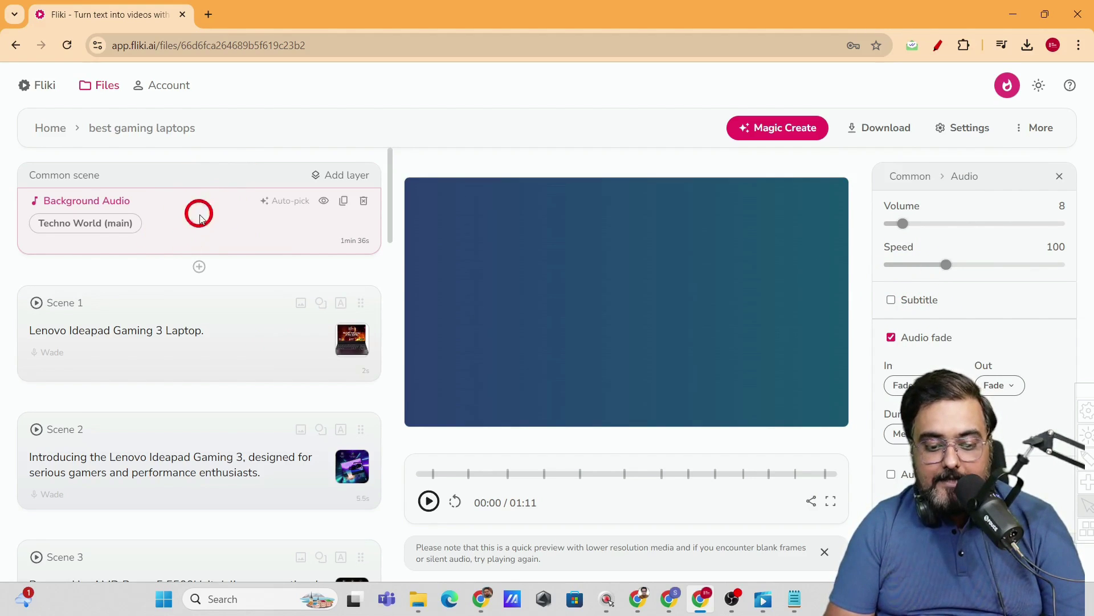
{"action": "left_click", "coordinate": [198, 266]}
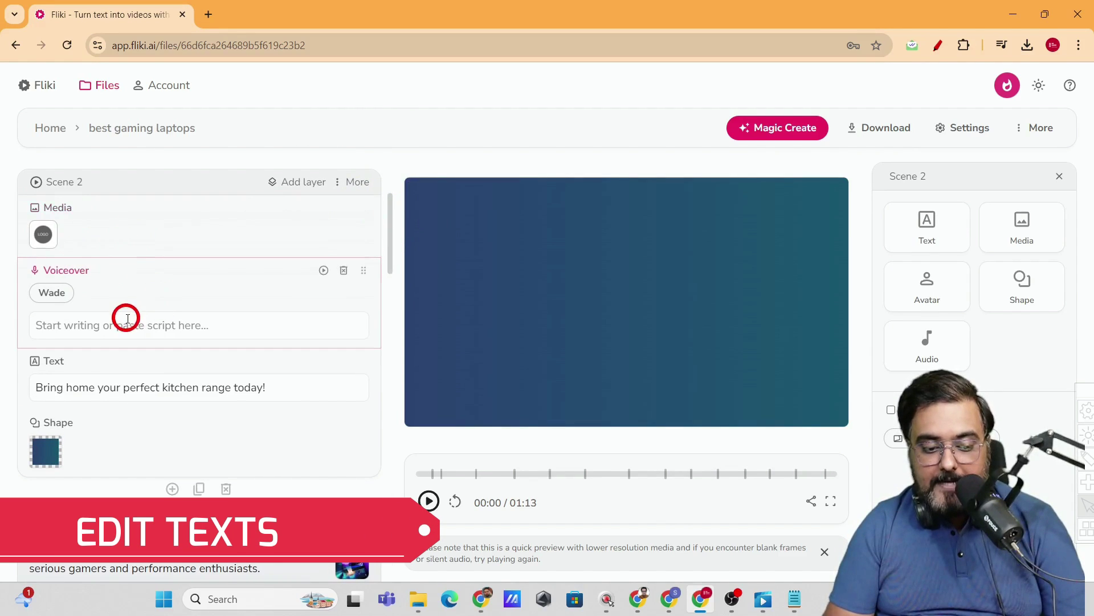
- Paste the best-gaming-laptop voiceover into Scene 2 and change its headline to 'BEST GAMING LAPTOP UNDER 50K'
{"action": "left_click", "coordinate": [121, 323]}
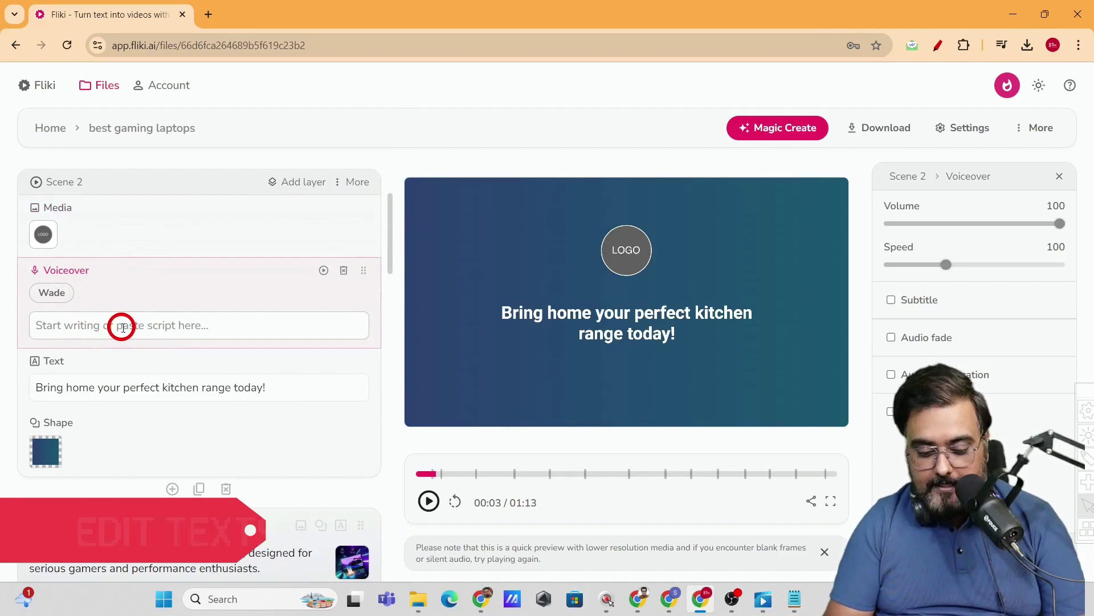
{"action": "type", "text": "In This Video I will show you the best gaming laptop under 50000"}
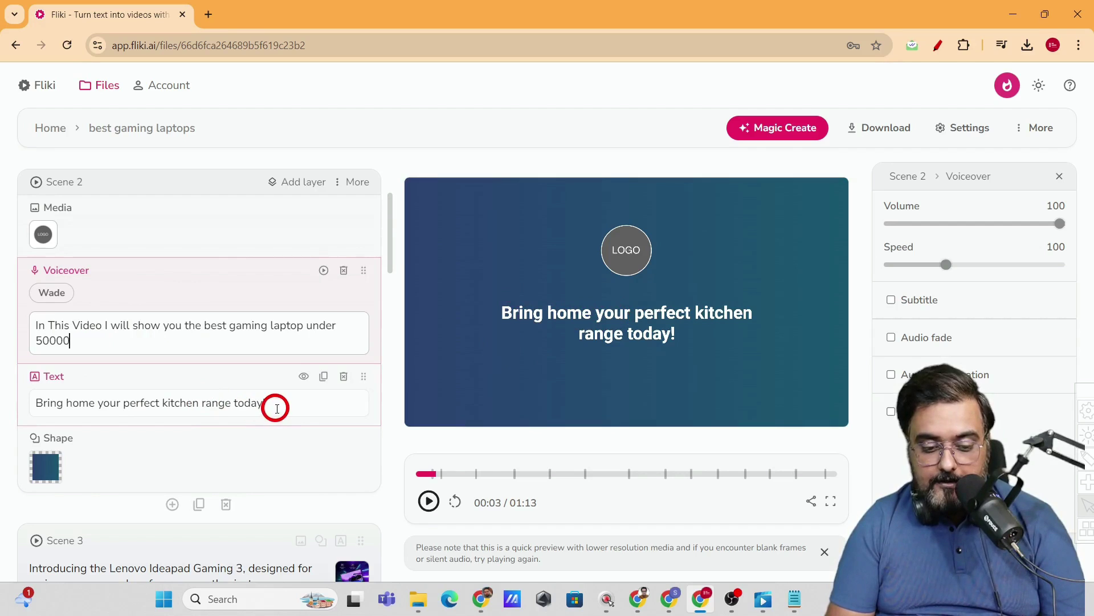
{"action": "left_click_drag", "start_coordinate": [274, 406], "coordinate": [34, 404]}
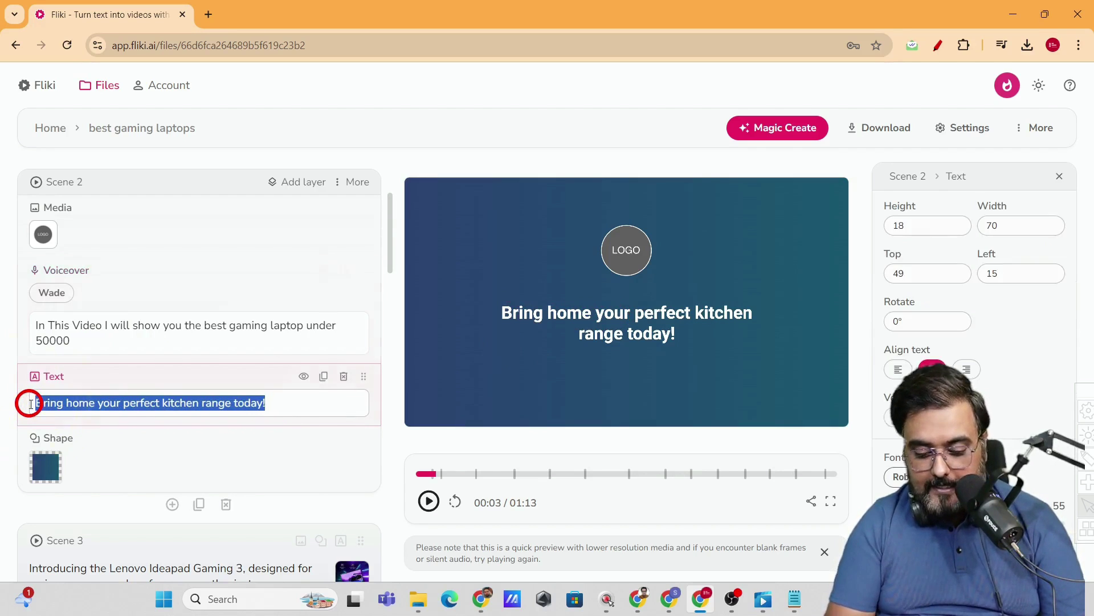
{"action": "type", "text": "BEST GAMING LAPTOP UNDER 50K"}
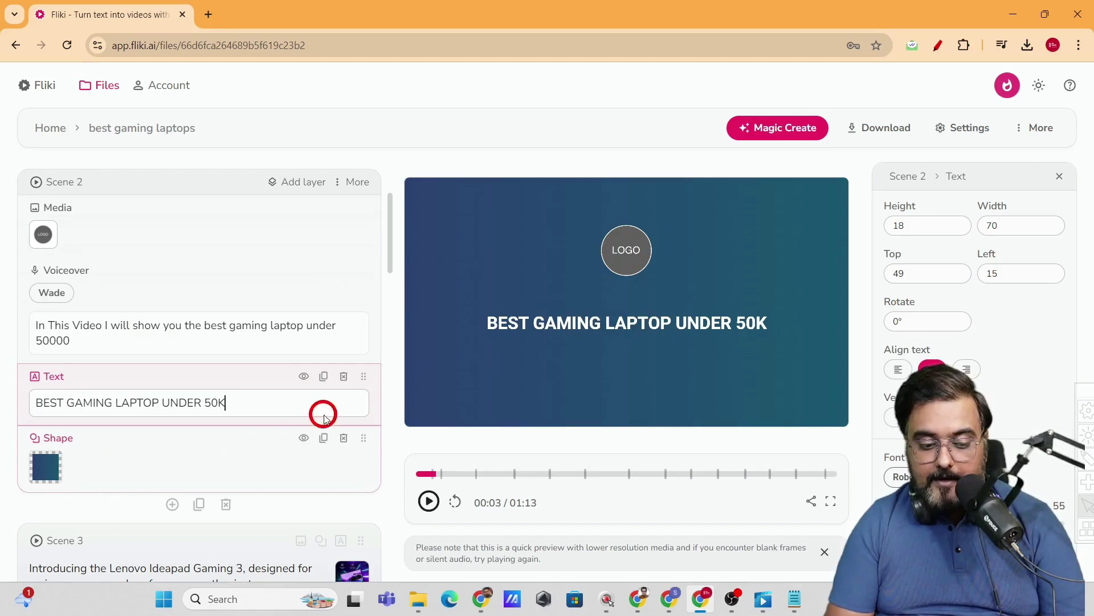
{"action": "left_click", "coordinate": [624, 259]}
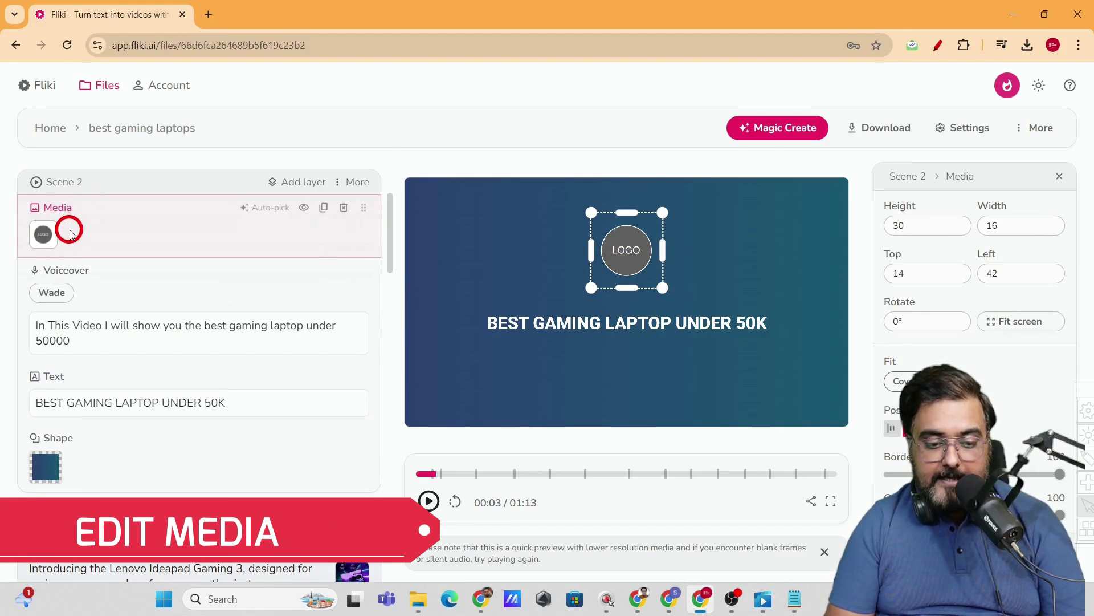
- Replace scene 2's picture with the GAMING clip from a 'gaming laptop' stock search
{"action": "left_click", "coordinate": [44, 234]}
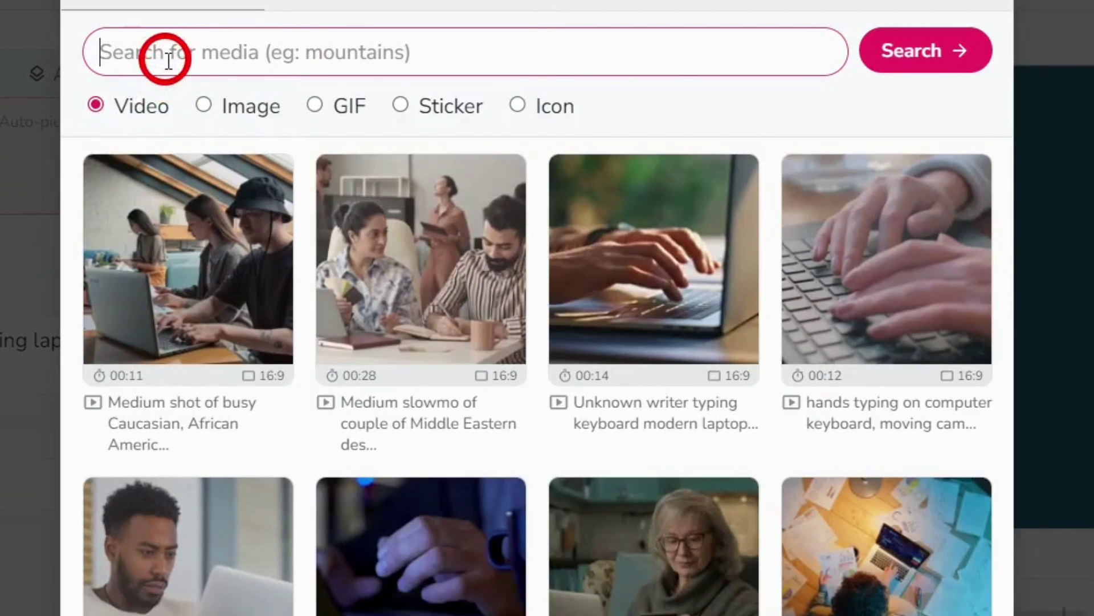
{"action": "type", "text": "gaming laptop"}
{"action": "key", "text": "Return"}
{"action": "mouse_move", "coordinate": [855, 307]}
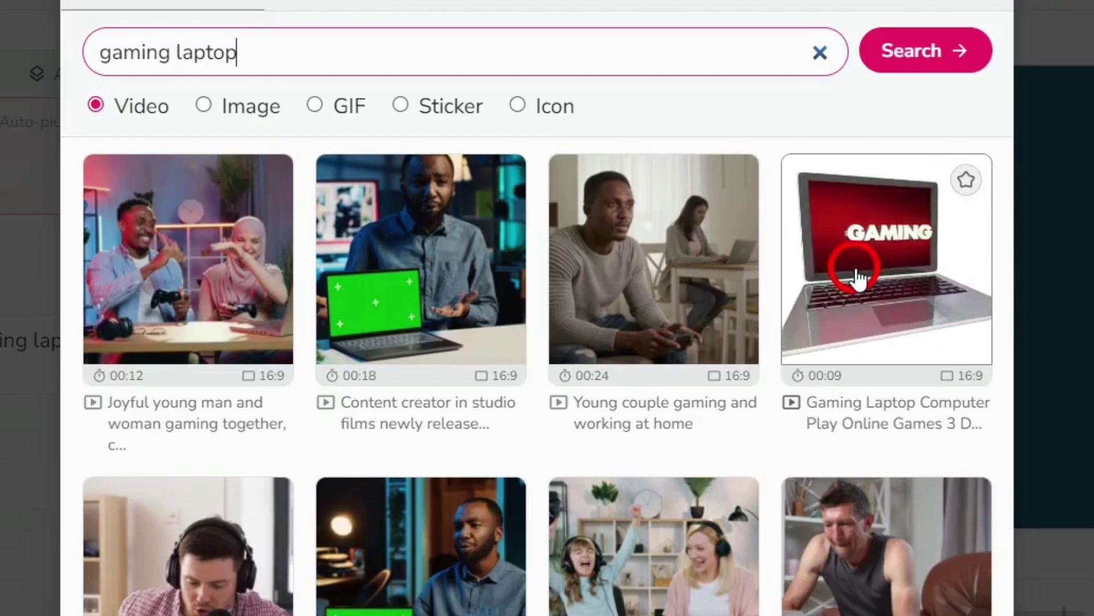
{"action": "left_click", "coordinate": [856, 274]}
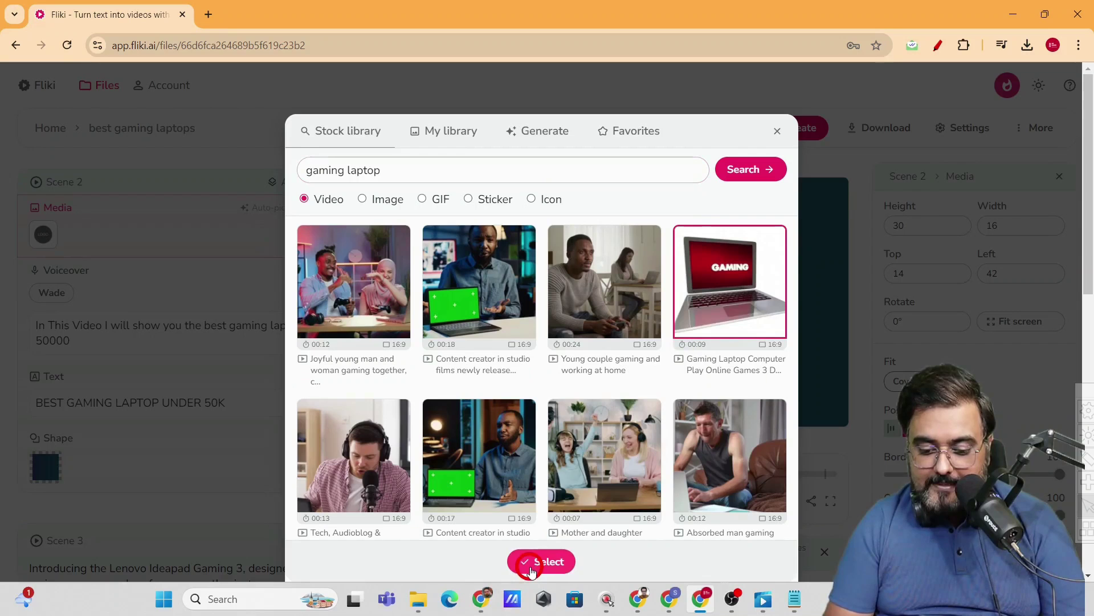
{"action": "left_click", "coordinate": [530, 570]}
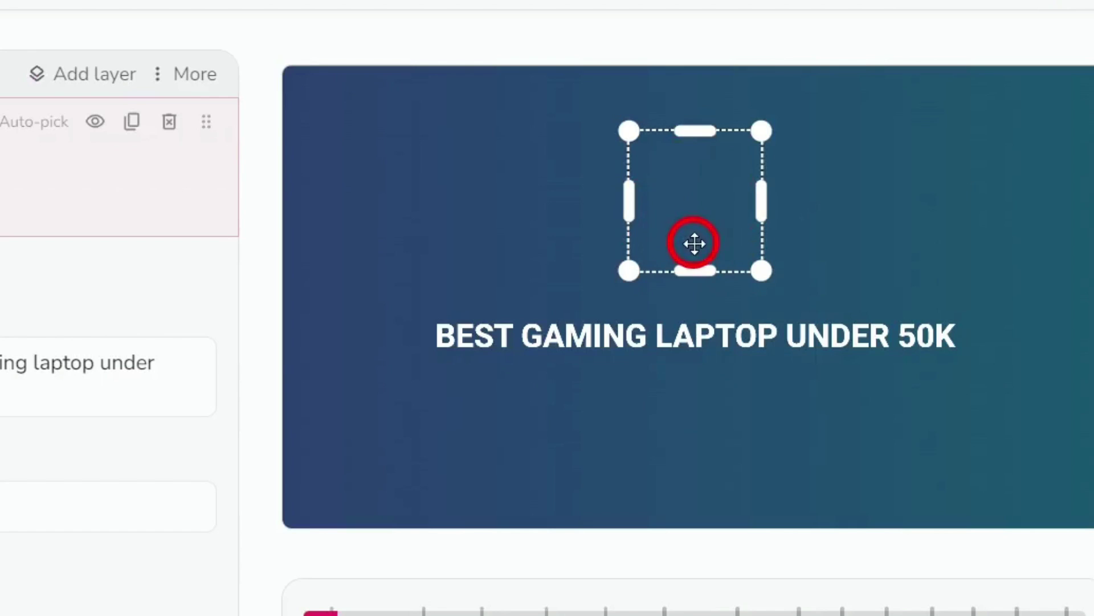
- Enlarge and centre the laptop clip, then move the title text down below it
{"action": "left_click_drag", "start_coordinate": [625, 270], "coordinate": [546, 312]}
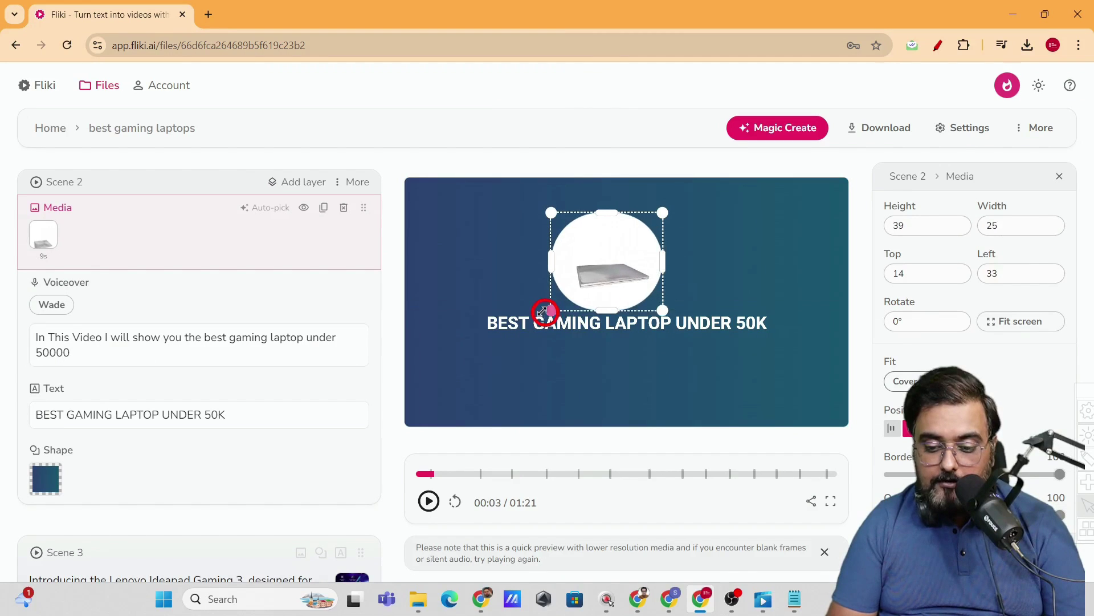
{"action": "left_click_drag", "start_coordinate": [672, 201], "coordinate": [681, 193]}
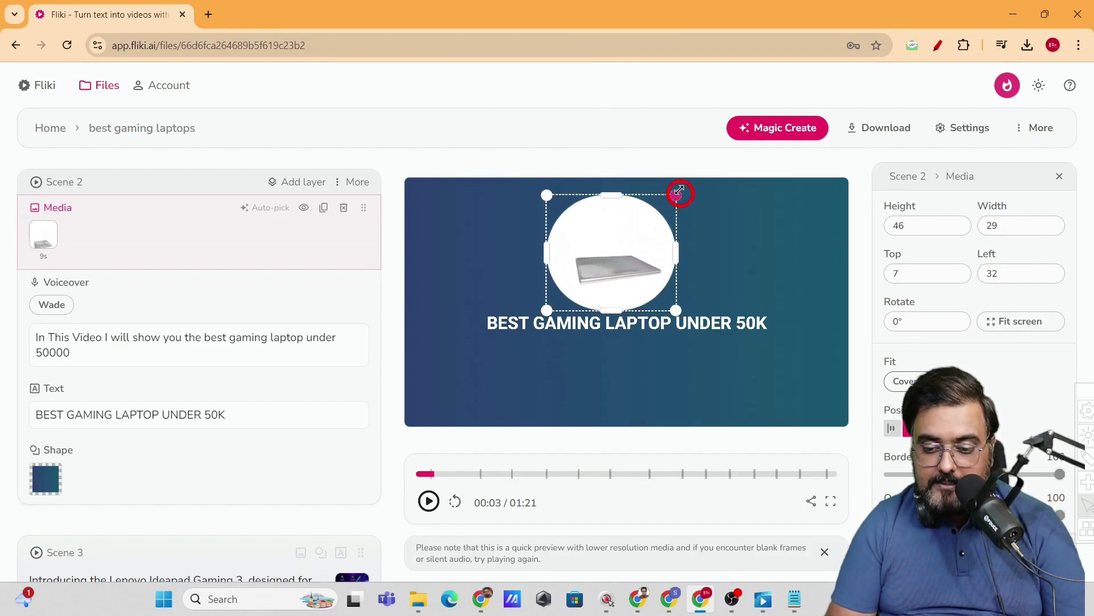
{"action": "left_click_drag", "start_coordinate": [635, 254], "coordinate": [630, 251]}
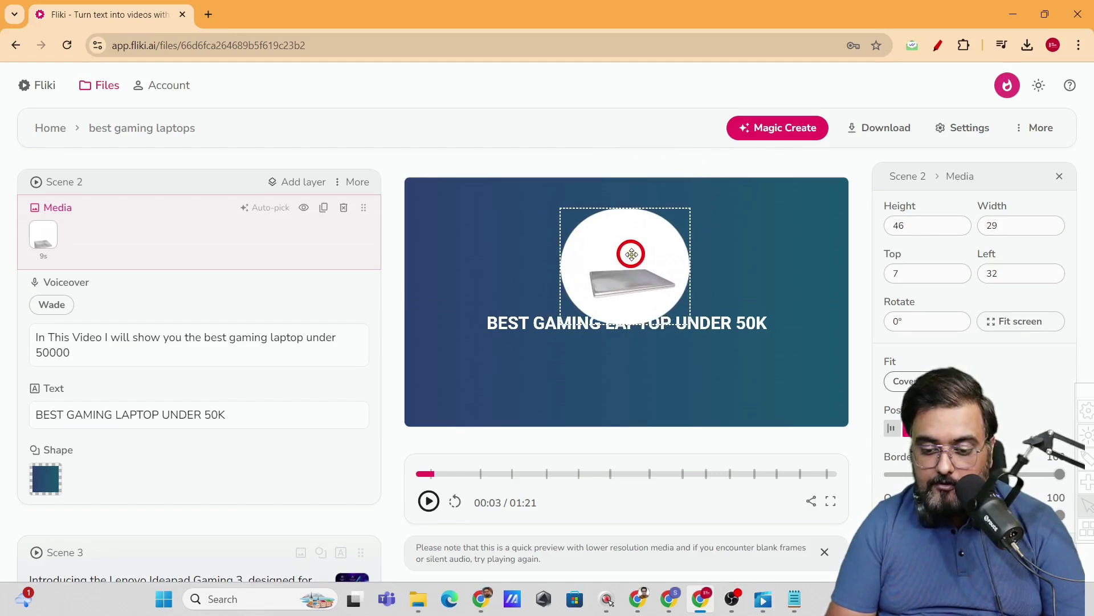
{"action": "left_click_drag", "start_coordinate": [522, 329], "coordinate": [520, 349]}
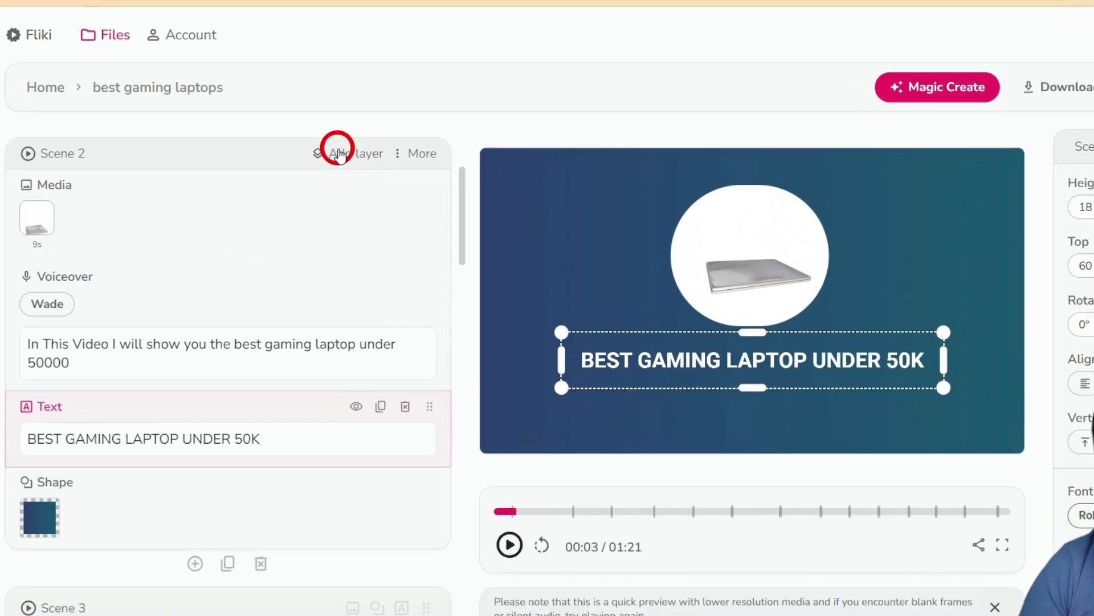
- Add an Avatar layer to scene 2 with its background removal kept on
{"action": "left_click", "coordinate": [290, 180]}
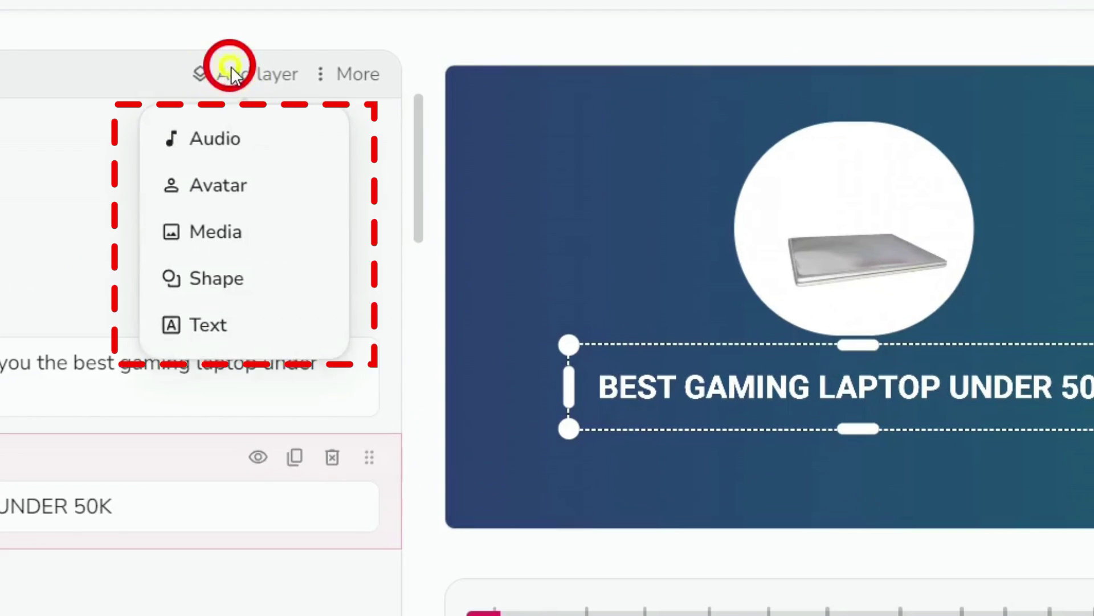
{"action": "left_click", "coordinate": [204, 197]}
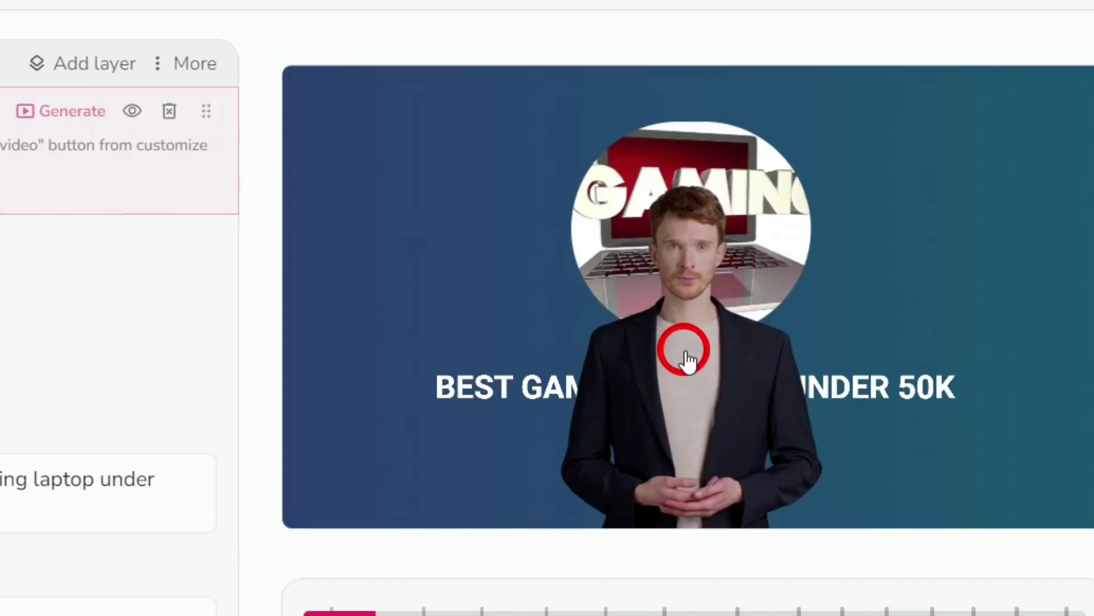
{"action": "left_click", "coordinate": [687, 356]}
{"action": "scroll", "coordinate": [969, 342], "scroll_direction": "down", "scroll_amount": 3}
{"action": "left_click", "coordinate": [891, 406]}
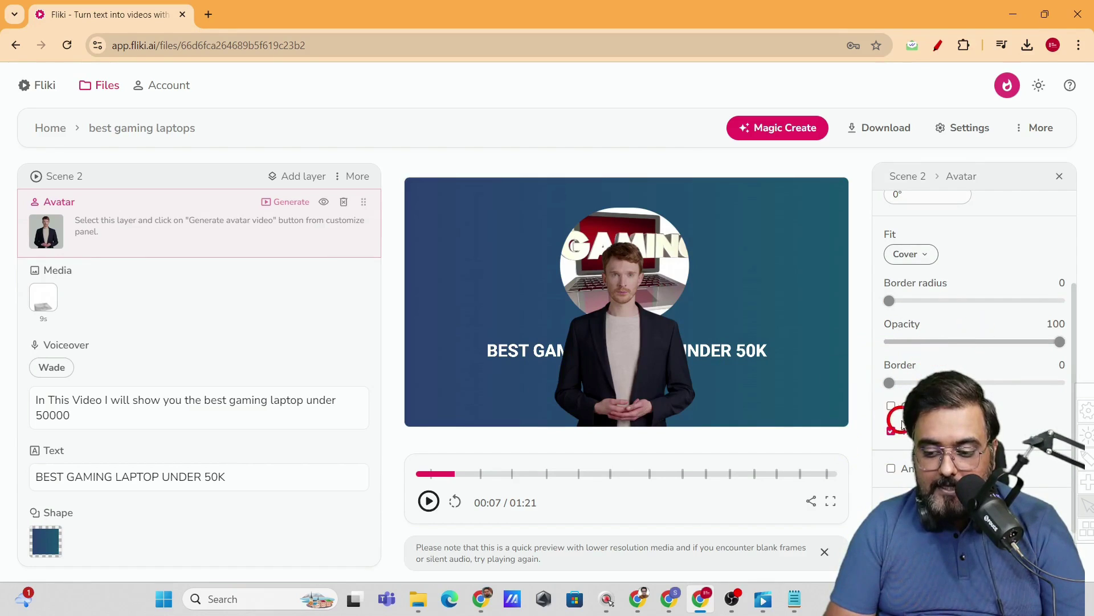
{"action": "left_click", "coordinate": [891, 432]}
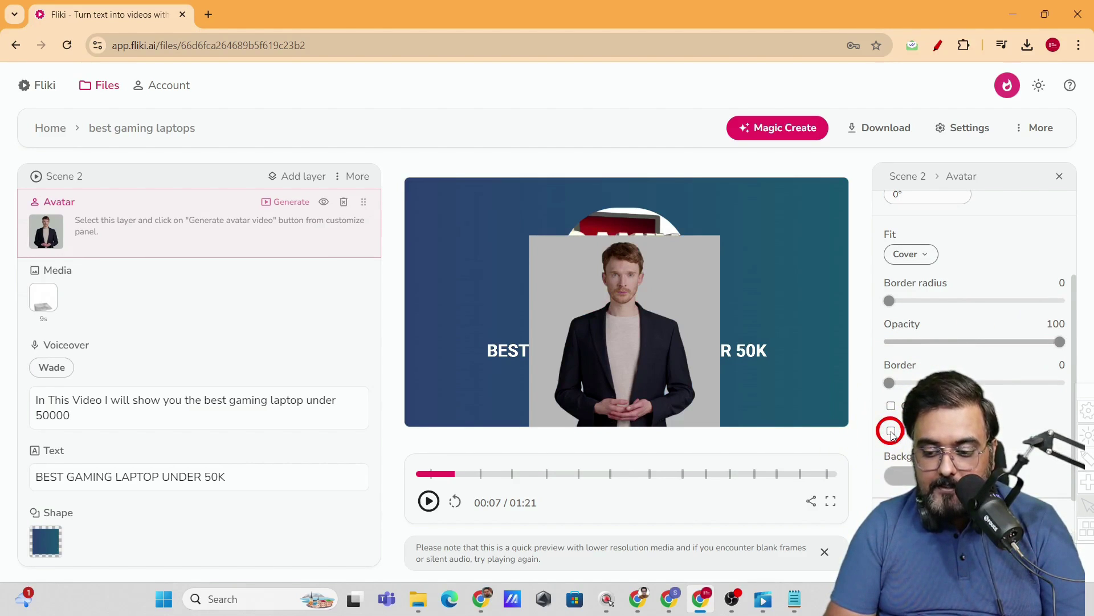
{"action": "left_click", "coordinate": [891, 432]}
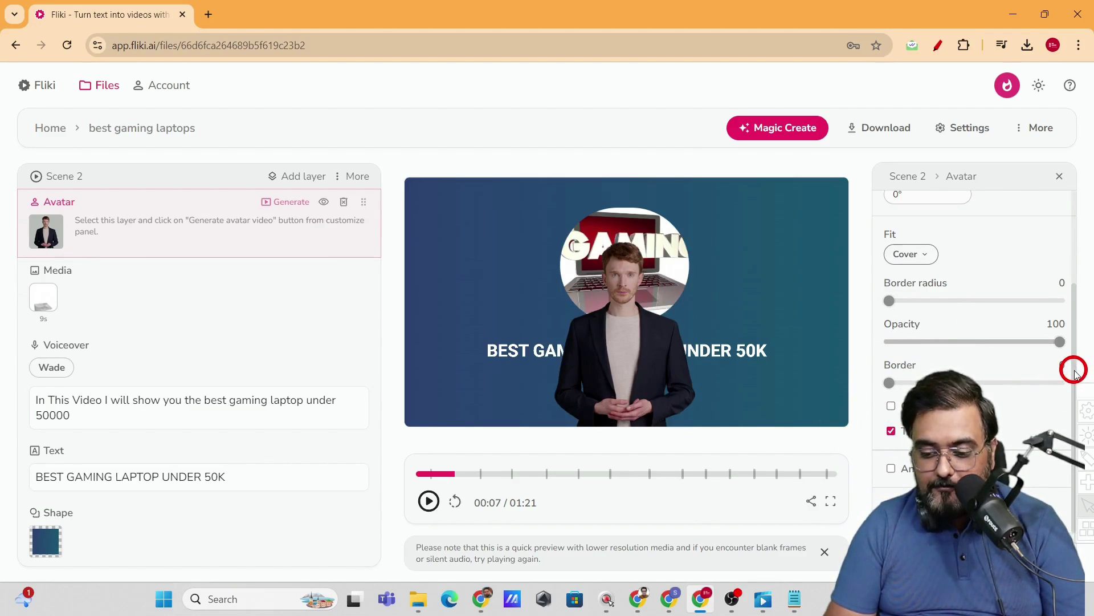
{"action": "left_click_drag", "start_coordinate": [1075, 373], "coordinate": [1067, 265]}
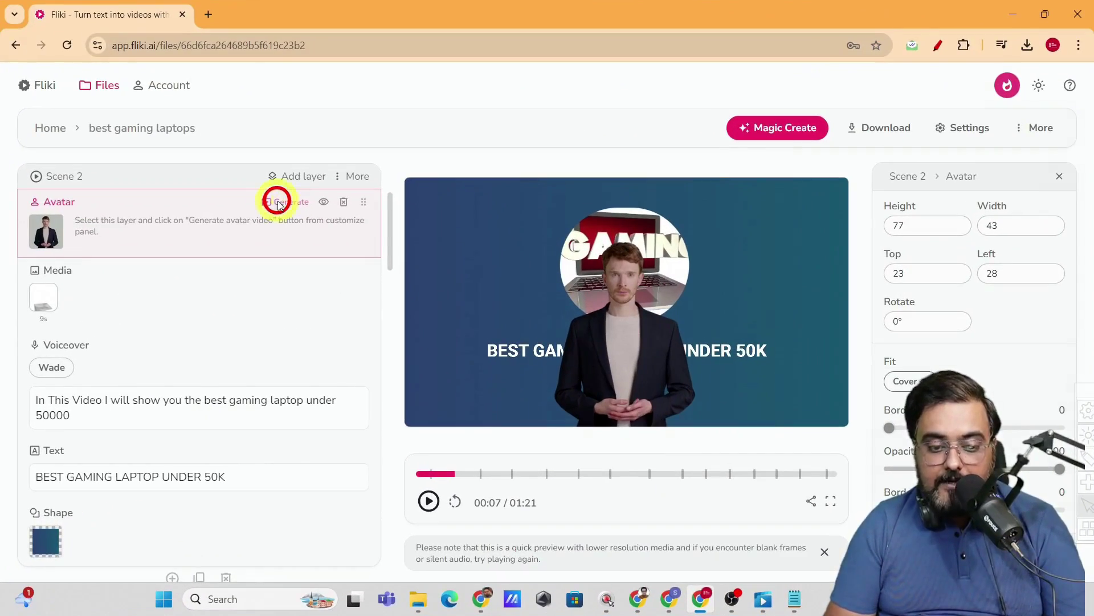
- Try generating the avatar video, which first needs scene 2's voiceover
{"action": "left_click", "coordinate": [277, 204]}
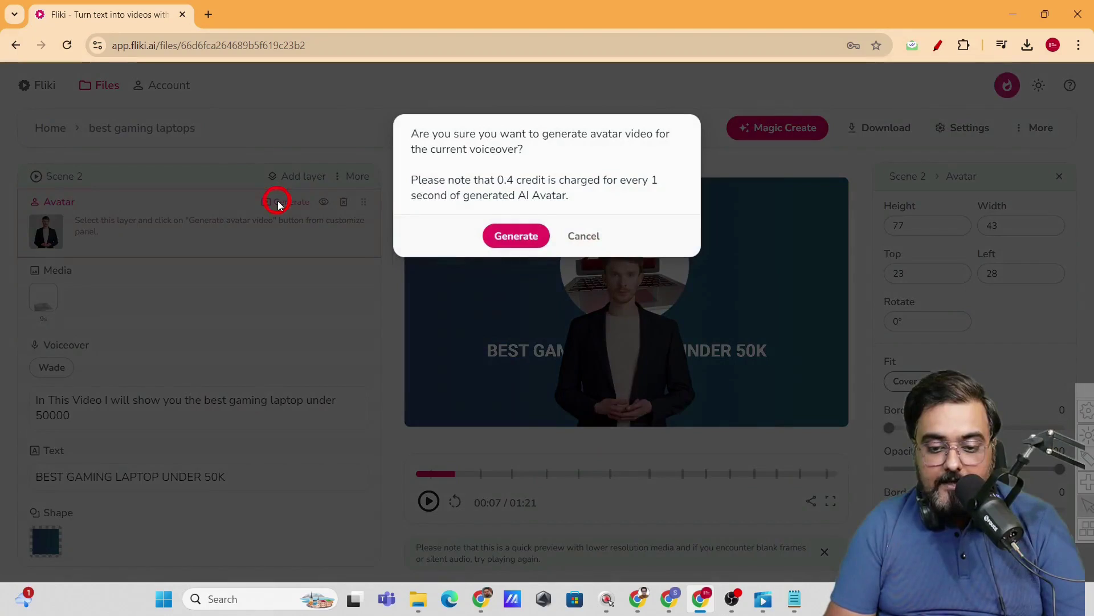
{"action": "left_click", "coordinate": [513, 235]}
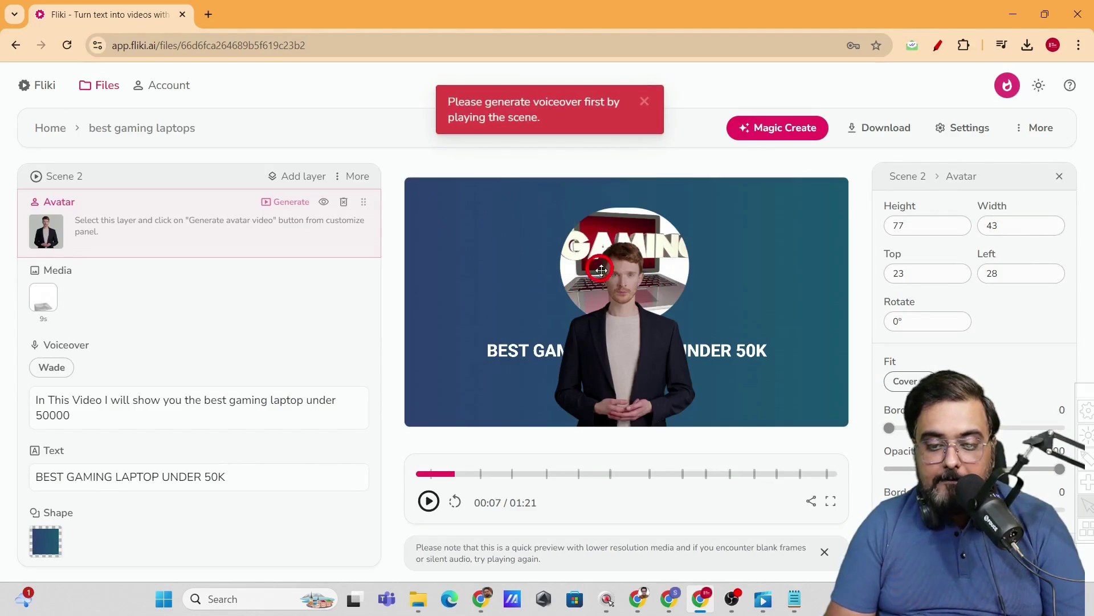
{"action": "left_click", "coordinate": [464, 277]}
{"action": "left_click", "coordinate": [582, 296]}
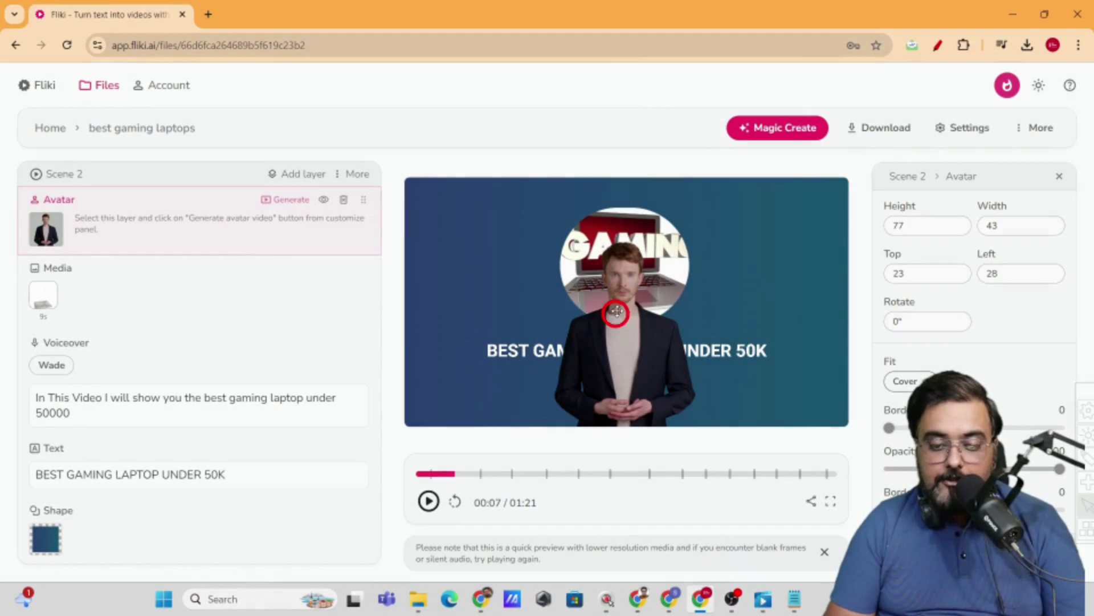
{"action": "left_click", "coordinate": [674, 293]}
{"action": "left_click", "coordinate": [177, 387]}
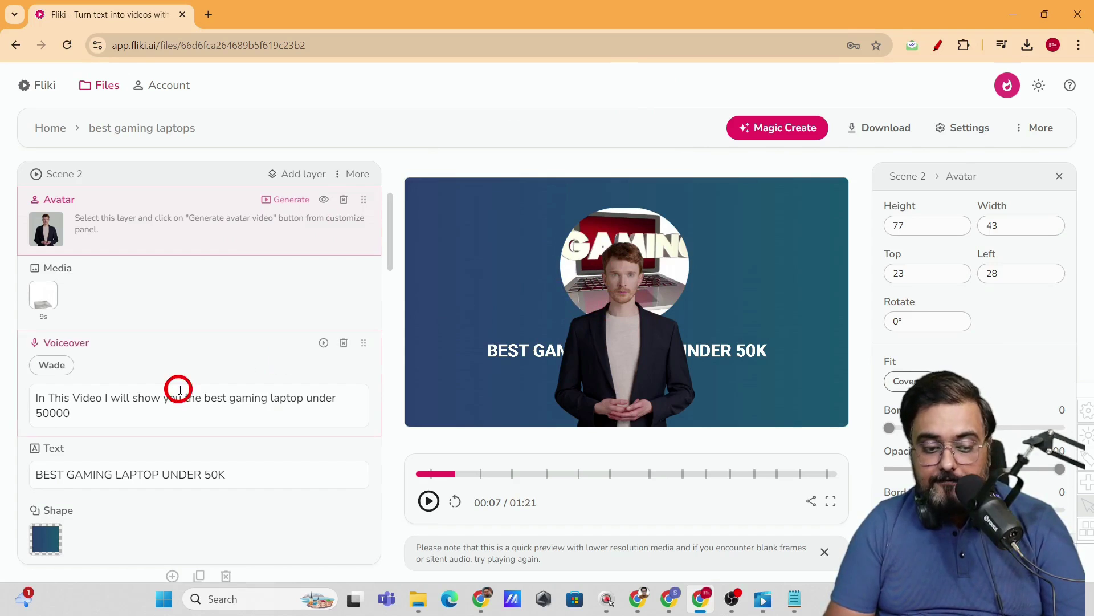
- Generate scene 2's voiceover audio, then generate the 4s lip-synced avatar video
{"action": "left_click", "coordinate": [49, 369]}
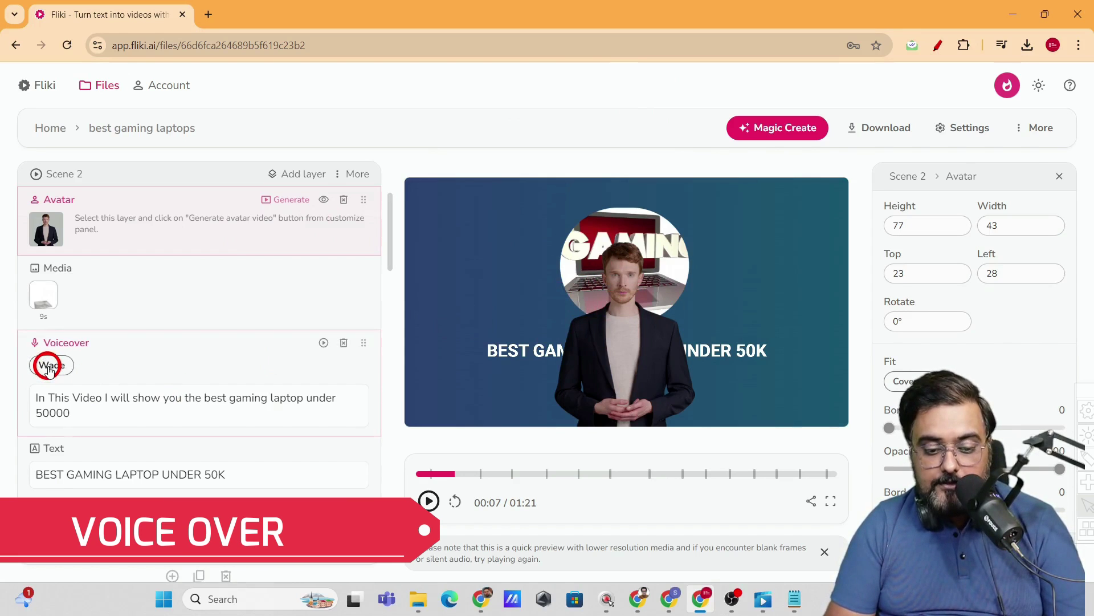
{"action": "left_click", "coordinate": [342, 369]}
{"action": "left_click", "coordinate": [321, 345]}
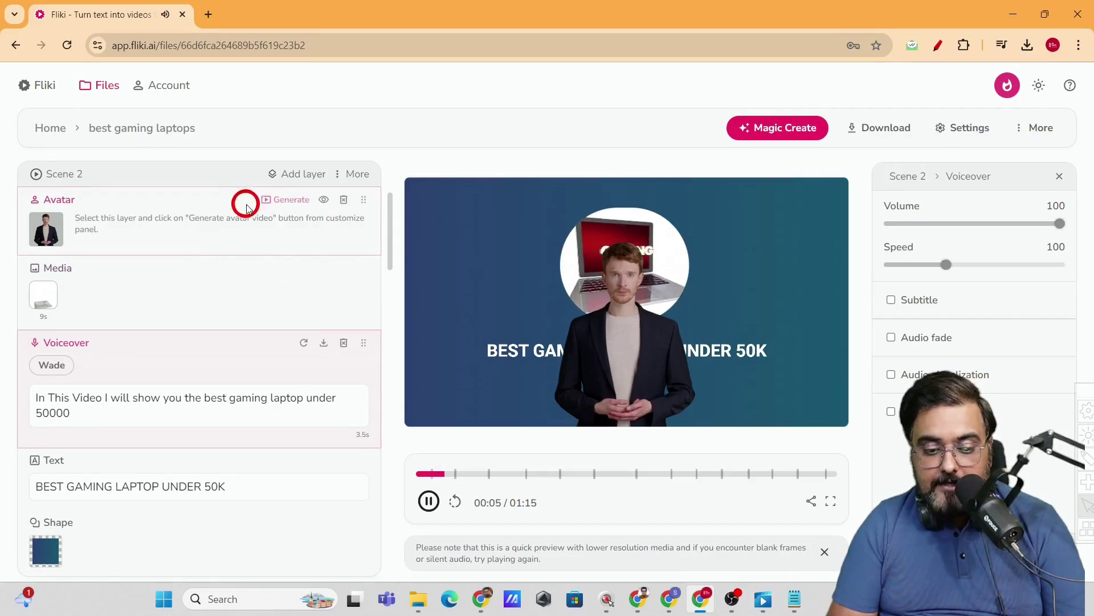
{"action": "left_click", "coordinate": [276, 204]}
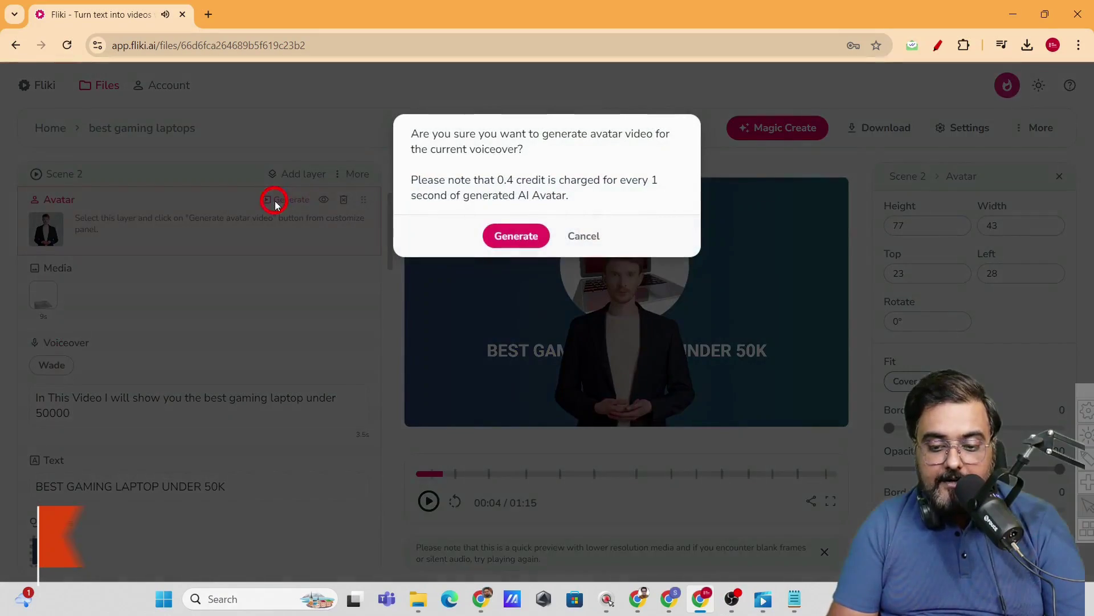
{"action": "left_click", "coordinate": [500, 238]}
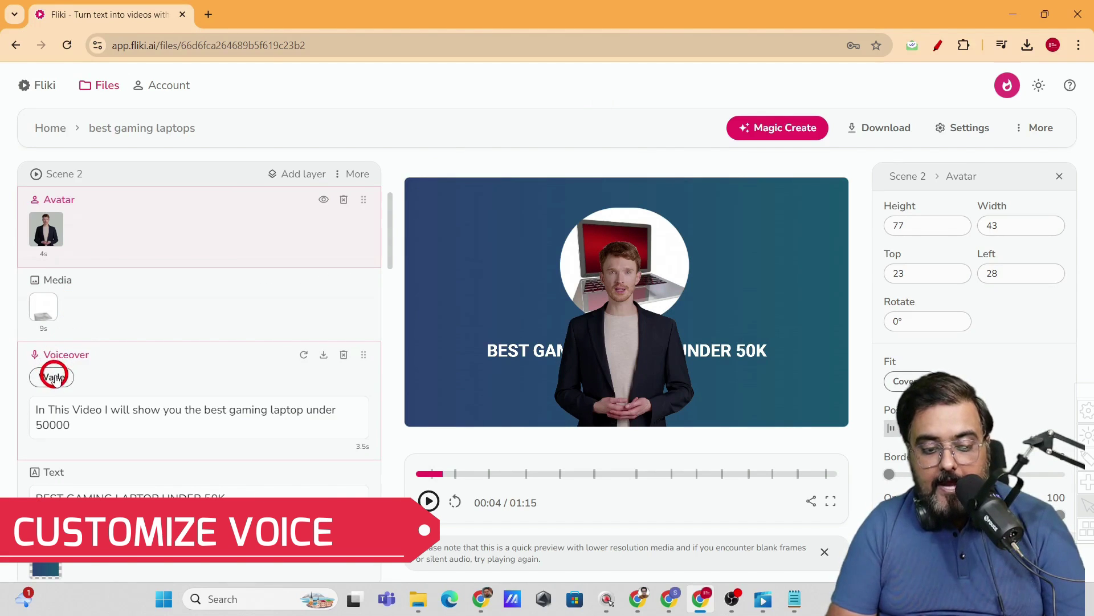
- Apply the cloned voice to all scenes and select scene 2's avatar layer
{"action": "left_click", "coordinate": [53, 377]}
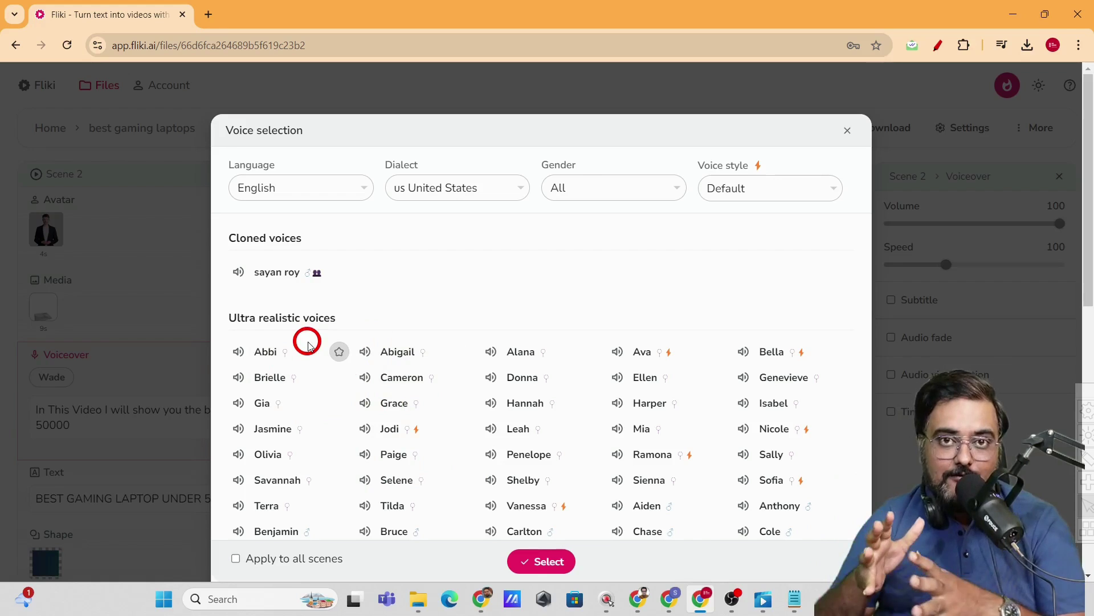
{"action": "left_click", "coordinate": [264, 272]}
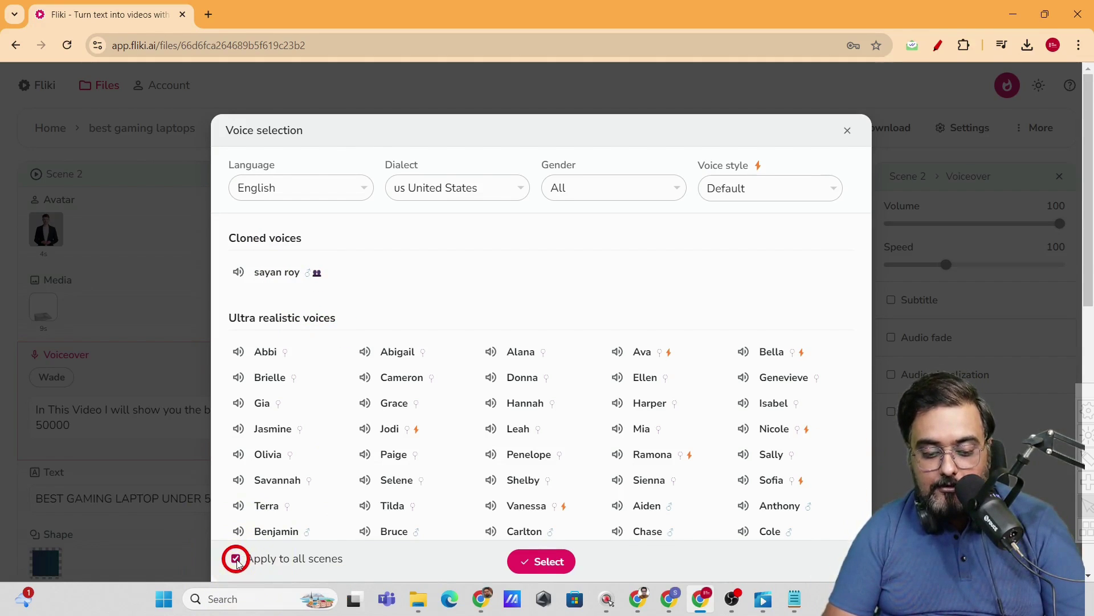
{"action": "left_click", "coordinate": [523, 564]}
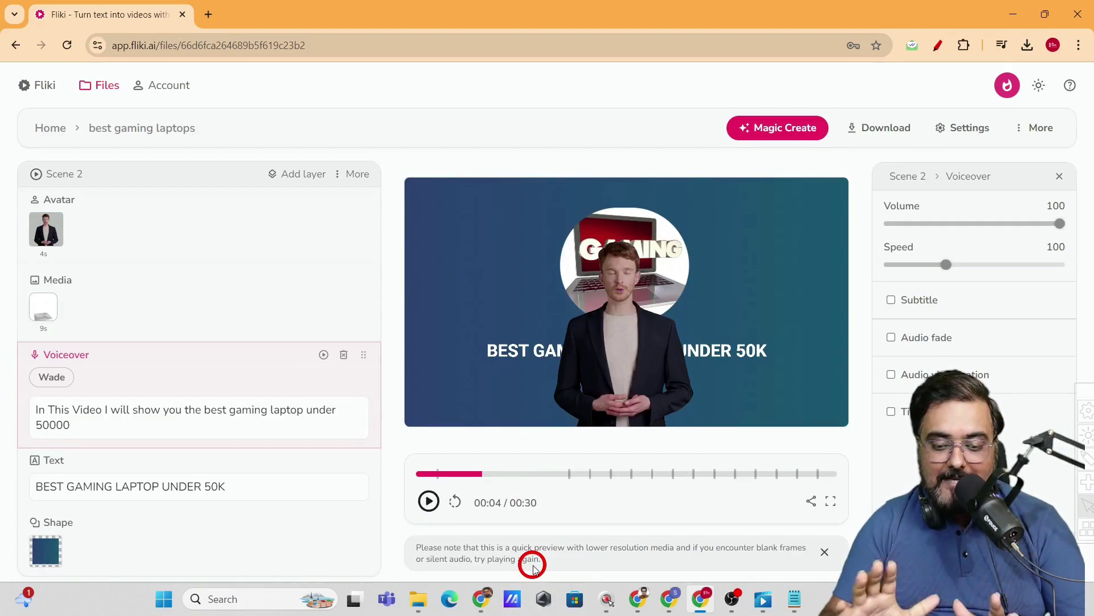
{"action": "left_click", "coordinate": [46, 229]}
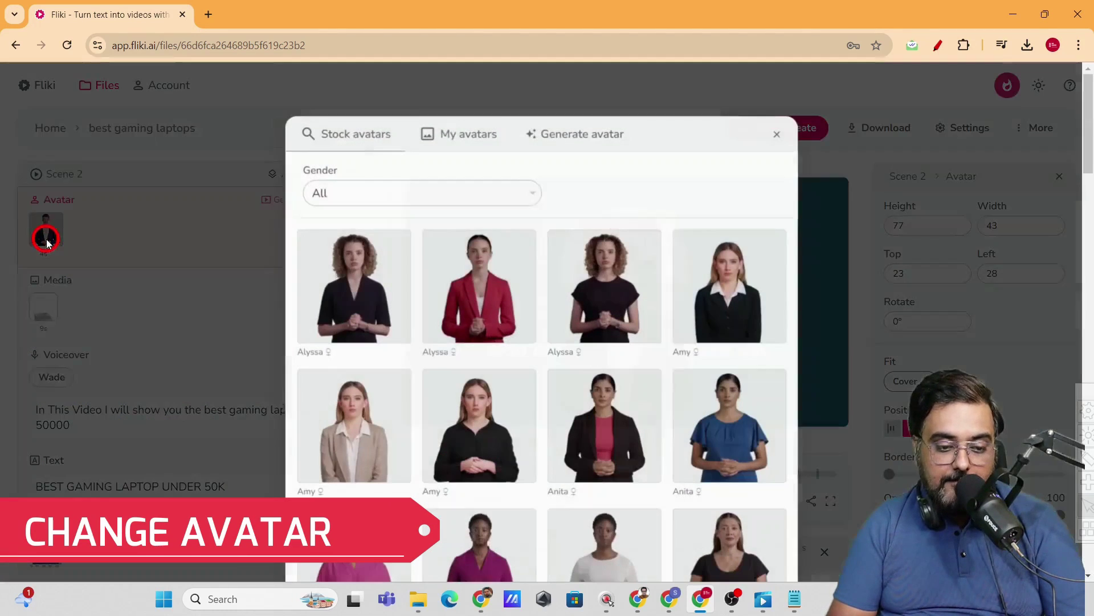
- View the avatar picker's My avatars and Generate avatar tabs, then close it unchanged
{"action": "left_click", "coordinate": [46, 240]}
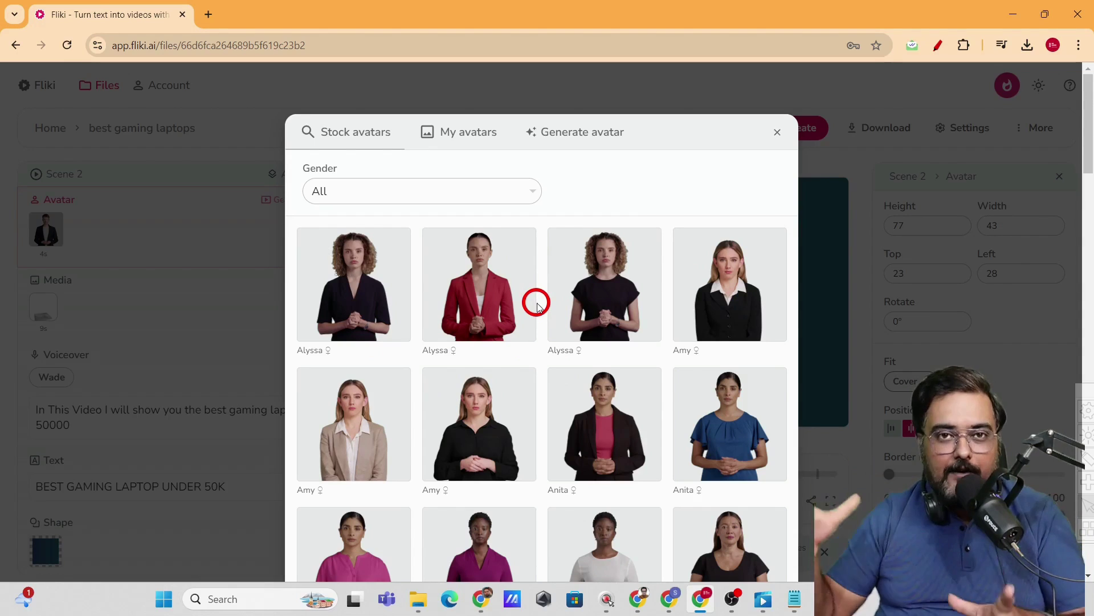
{"action": "left_click", "coordinate": [466, 132]}
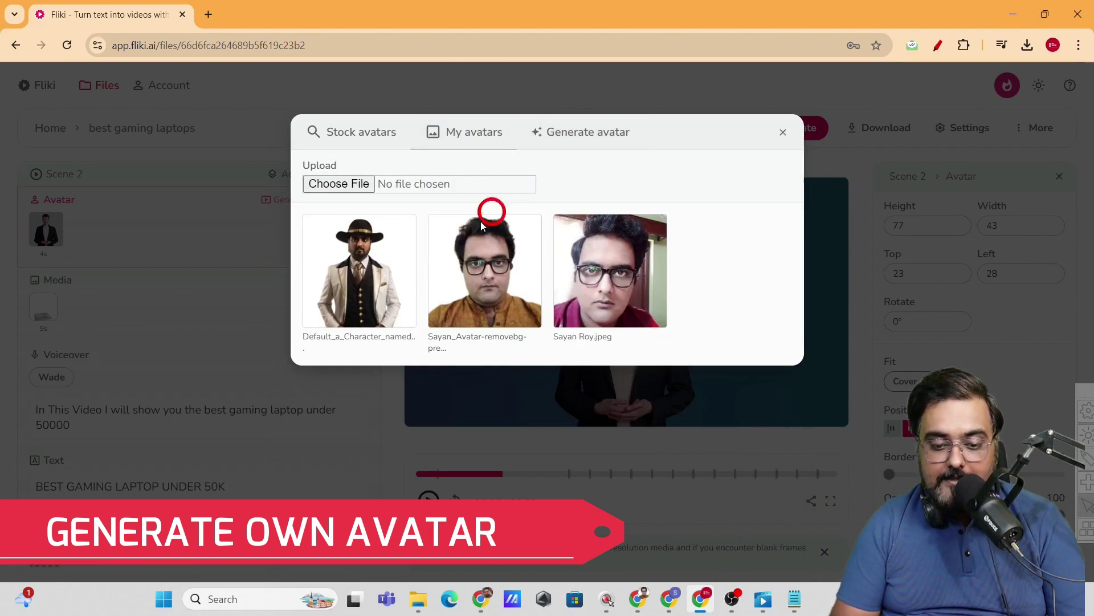
{"action": "left_click", "coordinate": [565, 136]}
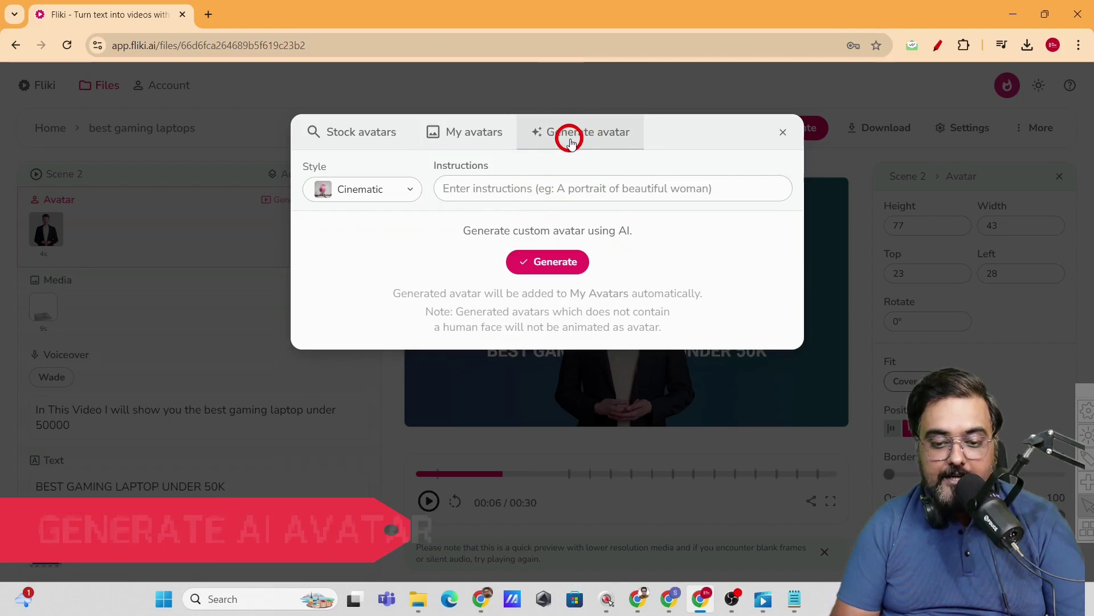
{"action": "left_click", "coordinate": [782, 130]}
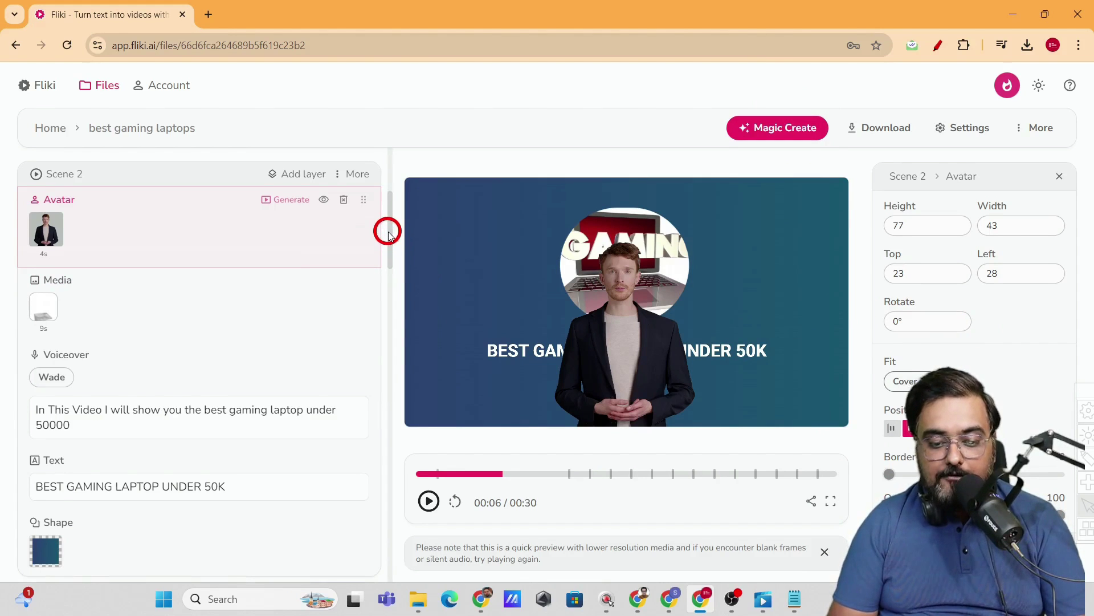
- Open scene 3 and select its 'Lenovo Ideapad Gaming 3' and 'Designed for serious gamers' texts
{"action": "scroll", "coordinate": [389, 234], "scroll_direction": "down", "scroll_amount": 5}
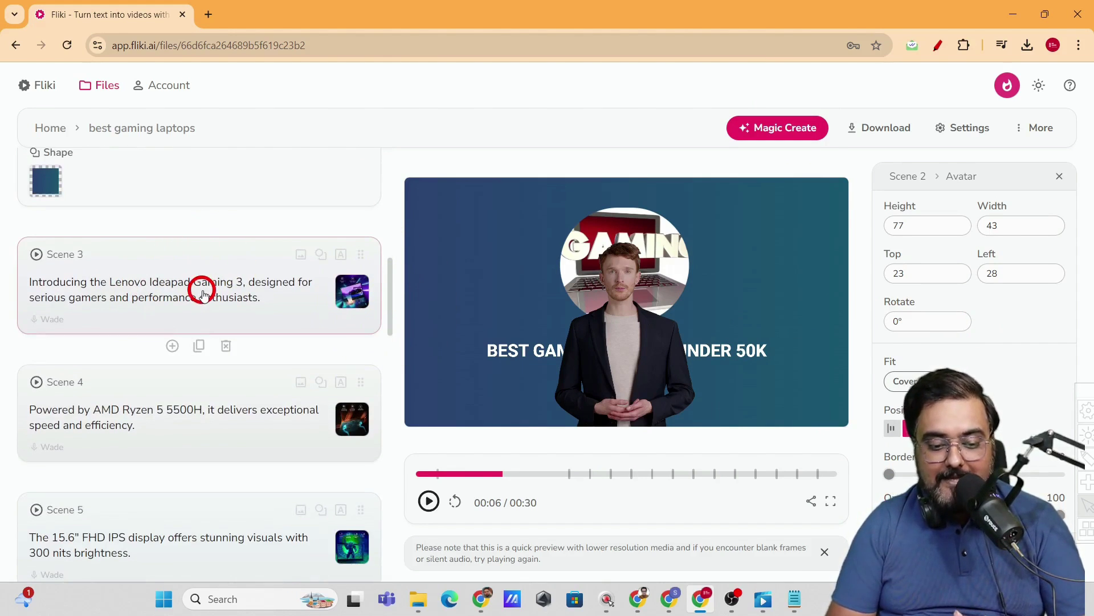
{"action": "left_click", "coordinate": [203, 292]}
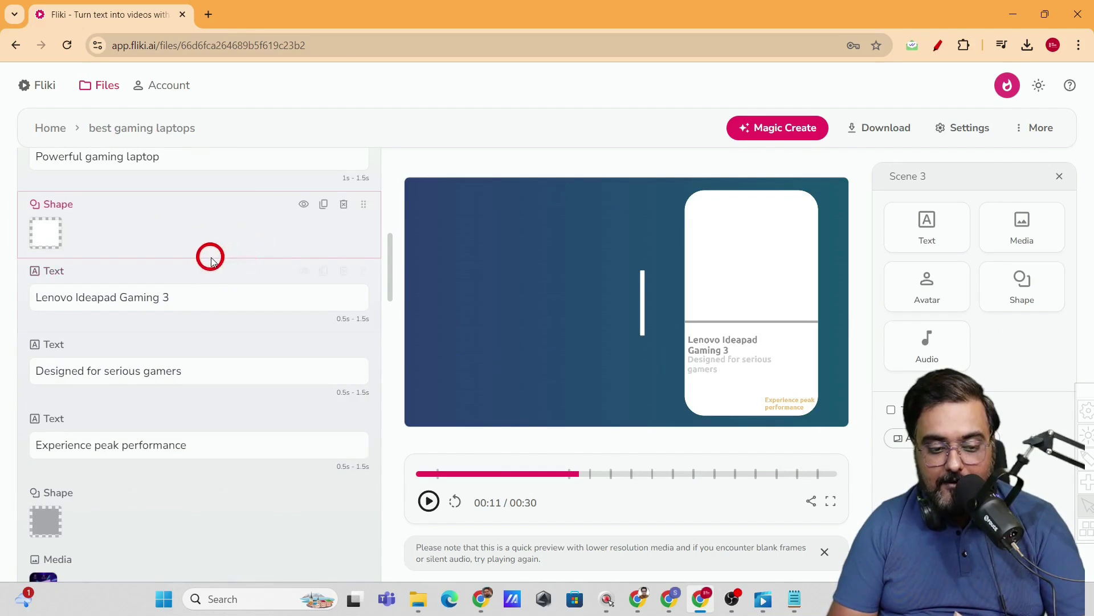
{"action": "left_click", "coordinate": [212, 305]}
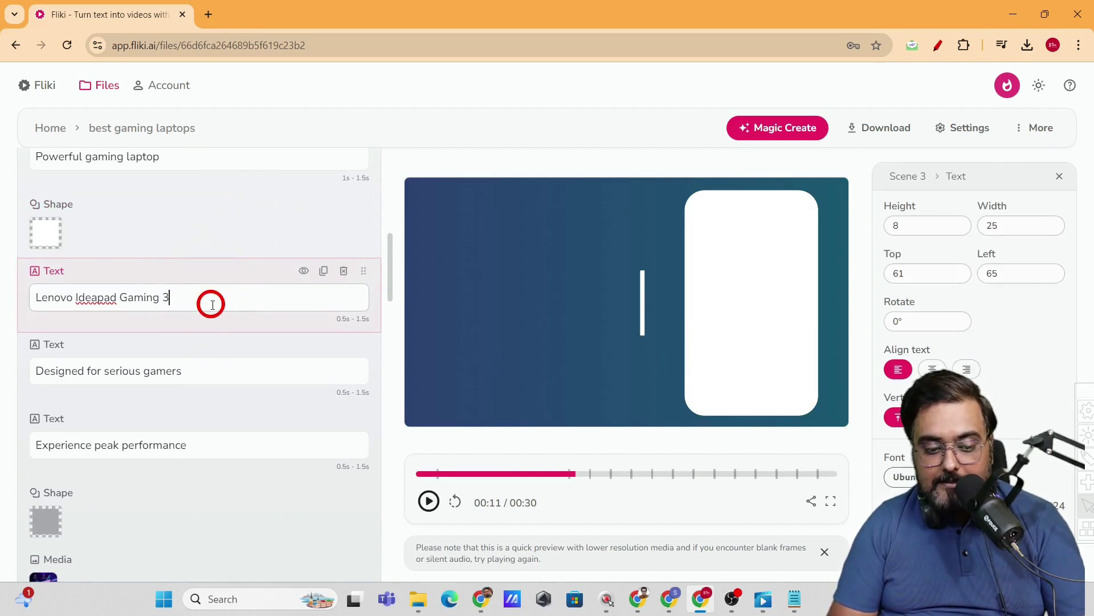
{"action": "left_click_drag", "start_coordinate": [171, 296], "coordinate": [29, 293]}
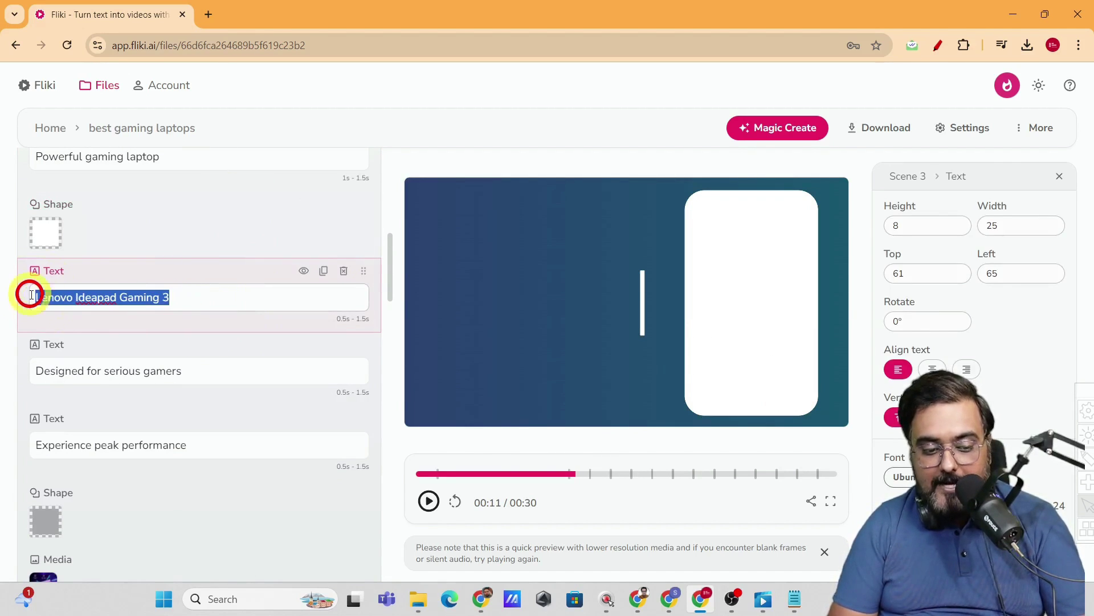
{"action": "left_click", "coordinate": [193, 374]}
{"action": "left_click_drag", "start_coordinate": [194, 375], "coordinate": [31, 367]}
{"action": "mouse_move", "coordinate": [575, 473]}
{"action": "left_mouse_down"}
{"action": "mouse_move", "coordinate": [562, 473]}
{"action": "mouse_move", "coordinate": [584, 473]}
{"action": "left_mouse_up"}
{"action": "left_click", "coordinate": [563, 306]}
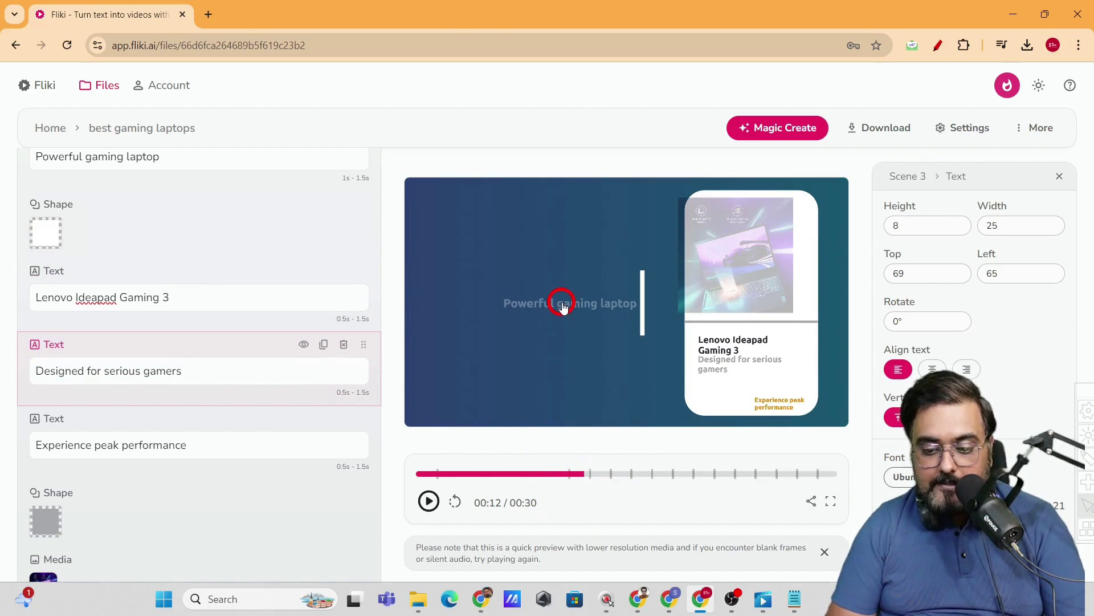
- Move the 'Powerful gaming laptop' text slightly higher, to top 40, left 7
{"action": "left_click", "coordinate": [563, 307]}
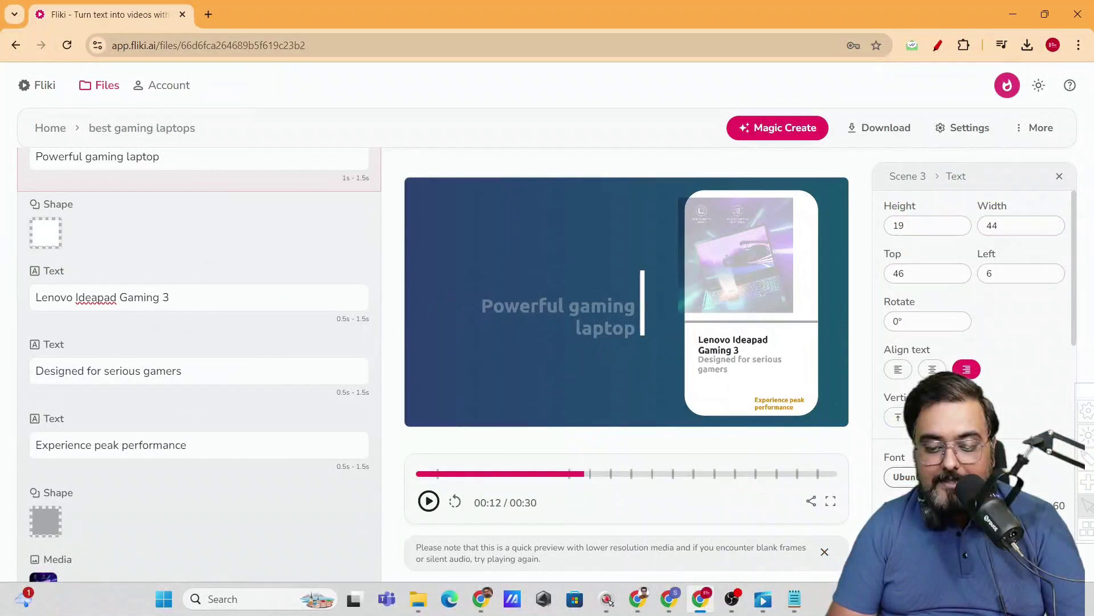
{"action": "left_click", "coordinate": [565, 310]}
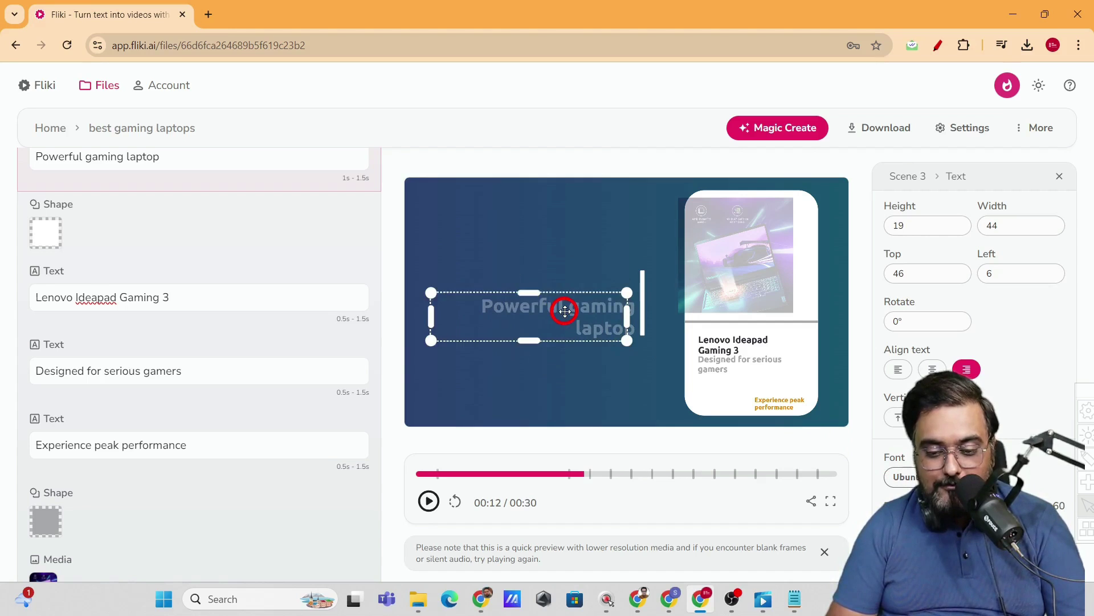
{"action": "left_click_drag", "start_coordinate": [565, 310], "coordinate": [568, 300]}
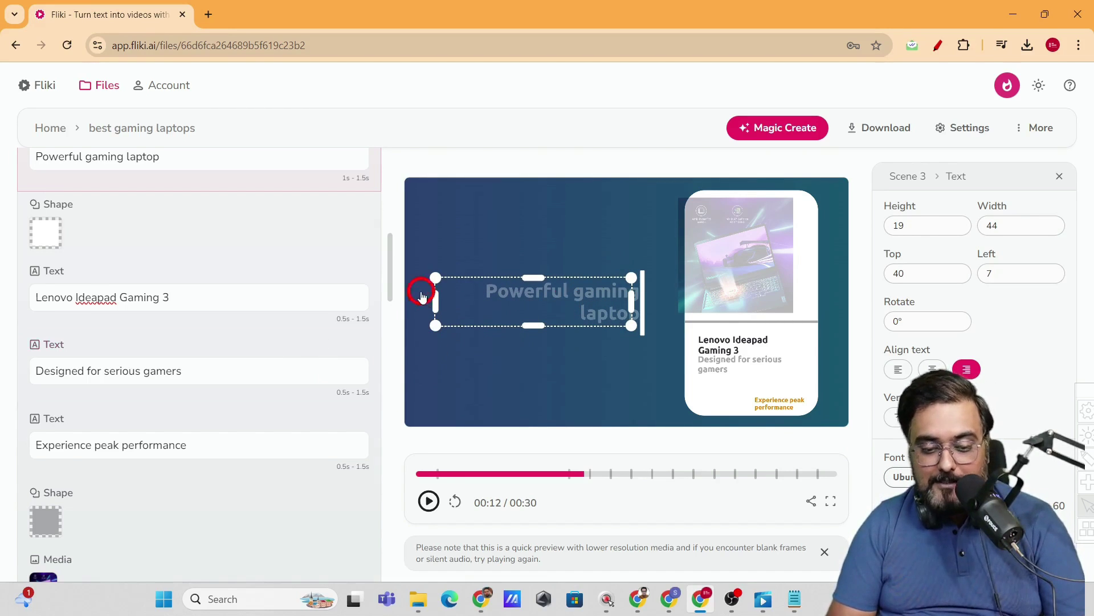
{"action": "scroll", "coordinate": [383, 408], "scroll_direction": "down", "scroll_amount": 10}
{"action": "left_click_drag", "start_coordinate": [383, 409], "coordinate": [177, 459]}
{"action": "left_click", "coordinate": [177, 460]}
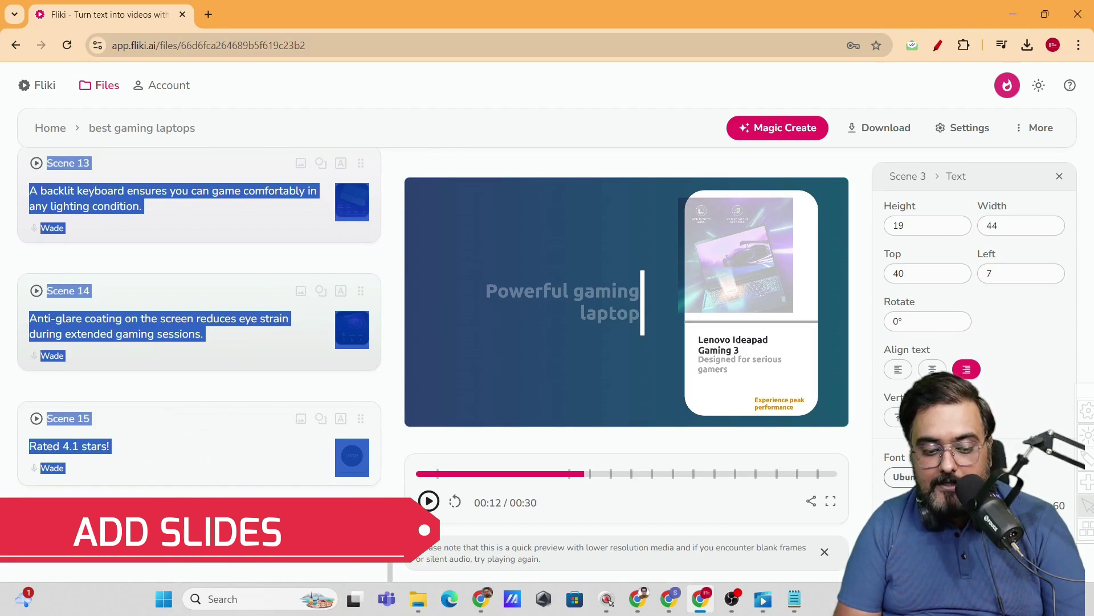
- Add scene 16 after scene 15 and paste the discount call-to-action voiceover script
{"action": "left_click", "coordinate": [152, 507]}
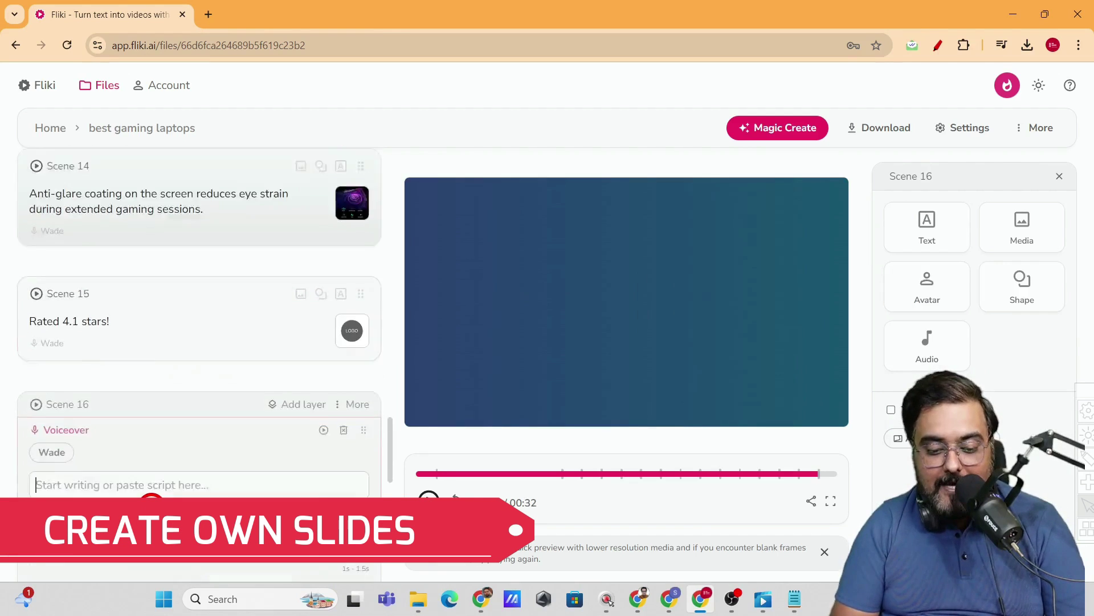
{"action": "left_click", "coordinate": [244, 451]}
{"action": "left_click_drag", "start_coordinate": [391, 489], "coordinate": [385, 460]}
{"action": "left_click", "coordinate": [66, 323]}
{"action": "type", "text": "Please click the link below for the best discount and offer"}
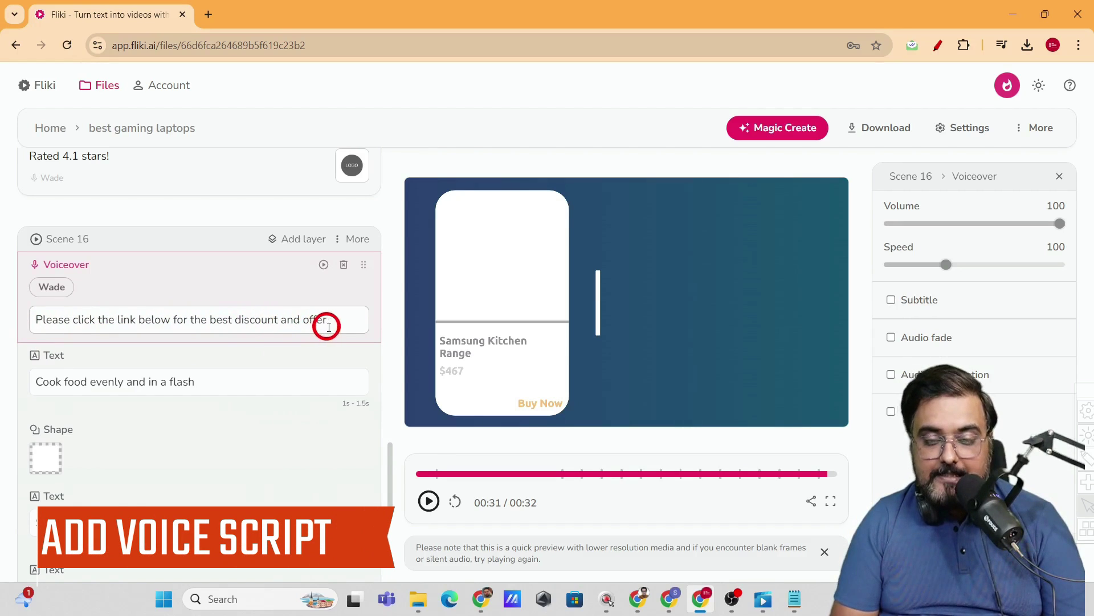
- Replace the template texts with 'CLICK THE LINK BELOW' and 'BEST GAMING LAPTOP'
{"action": "left_click_drag", "start_coordinate": [212, 374], "coordinate": [13, 379]}
{"action": "type", "text": "CLICK THE"}
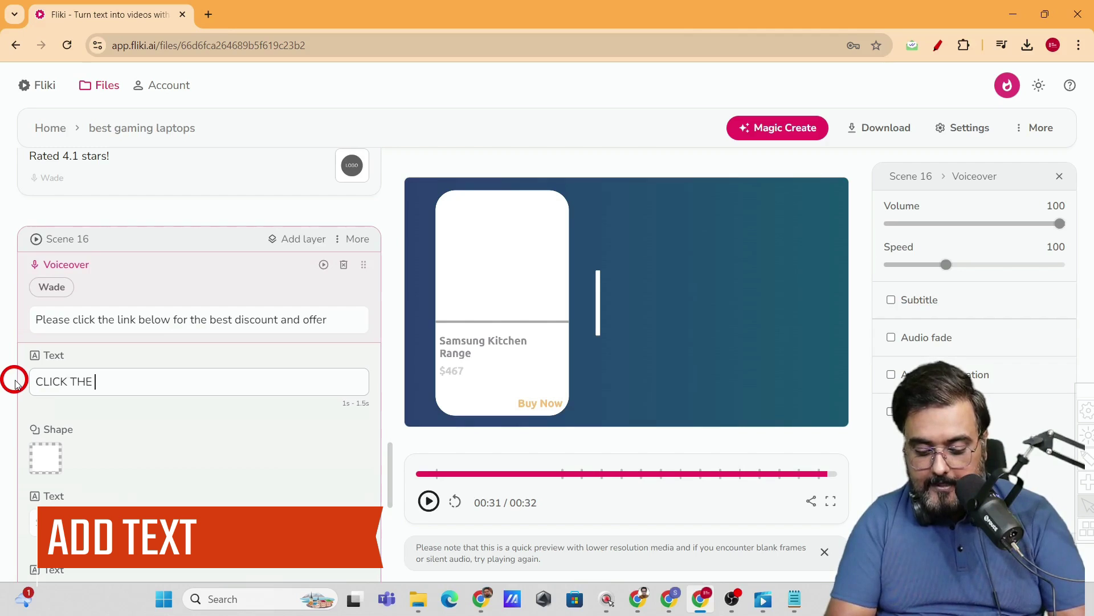
{"action": "type", "text": " LINK BELOW"}
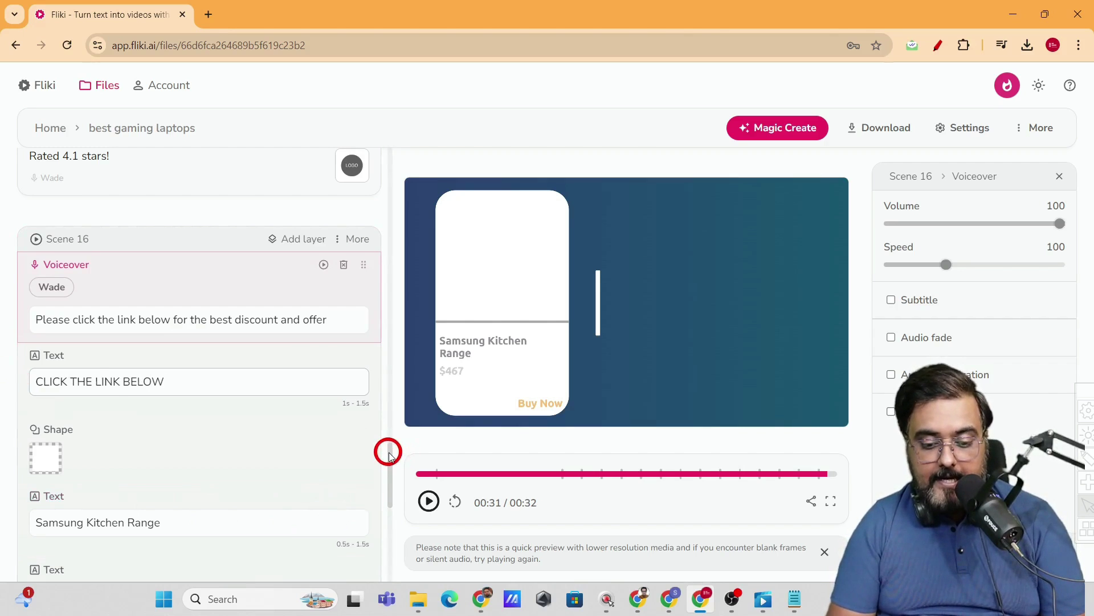
{"action": "left_click_drag", "start_coordinate": [386, 452], "coordinate": [394, 480]}
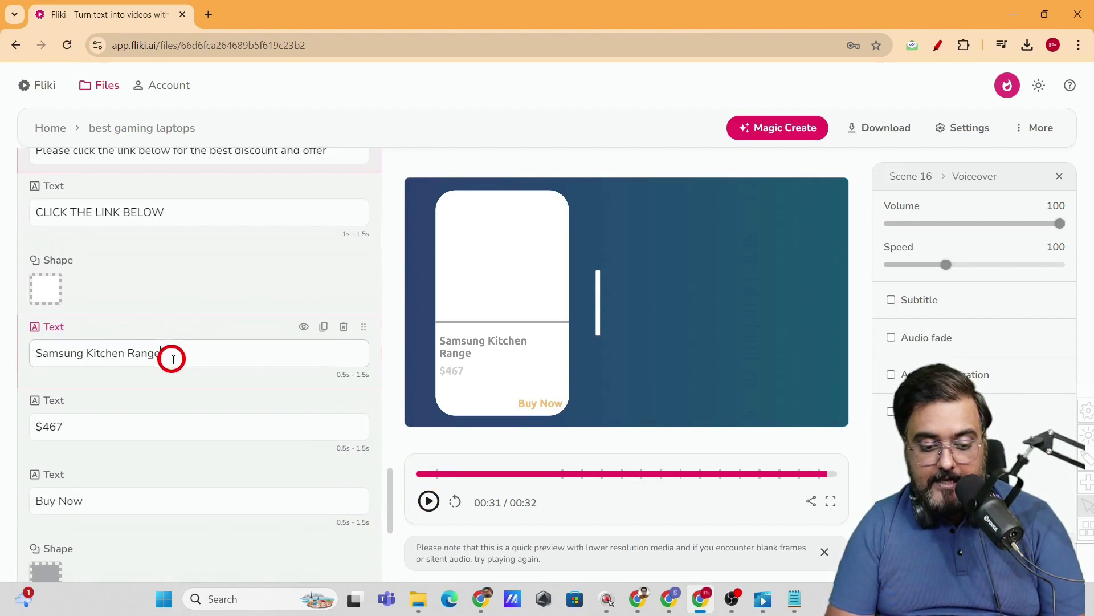
{"action": "left_click_drag", "start_coordinate": [171, 357], "coordinate": [34, 354]}
{"action": "type", "text": "BEST GAMING LAPTOP"}
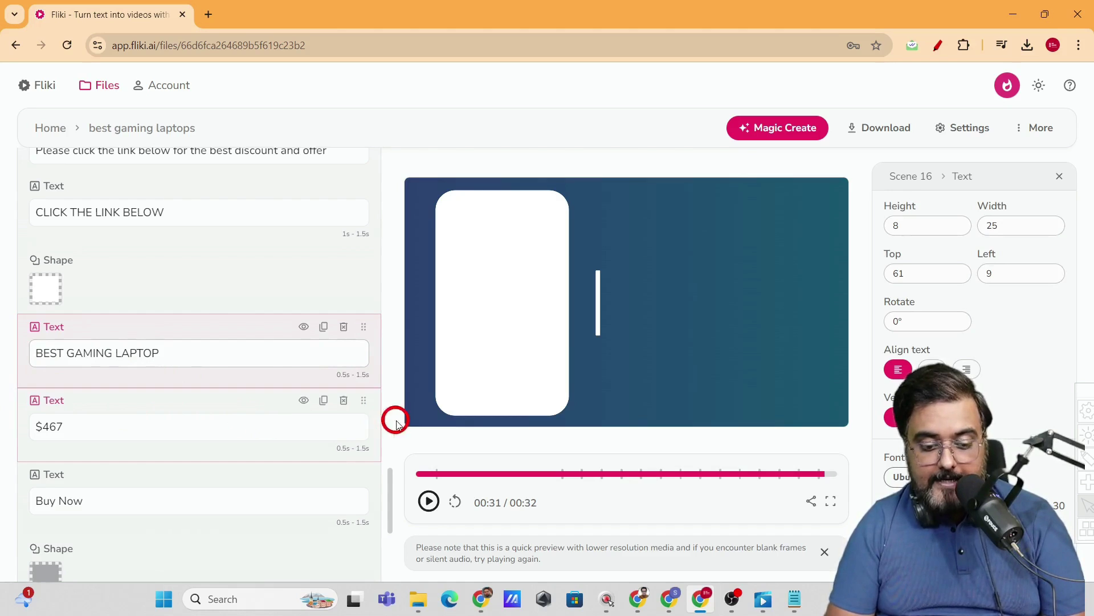
{"action": "left_click_drag", "start_coordinate": [389, 487], "coordinate": [385, 430]}
{"action": "left_click", "coordinate": [481, 367]}
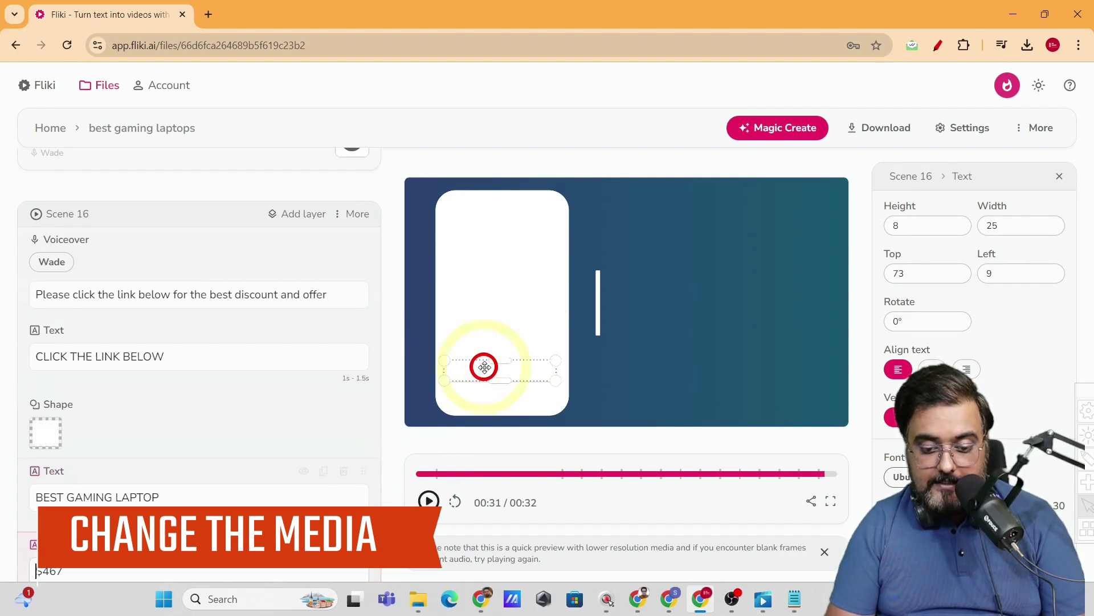
- Swap the card's kitchen range picture for a laptop image and preview scene 16's end
{"action": "left_click", "coordinate": [515, 271]}
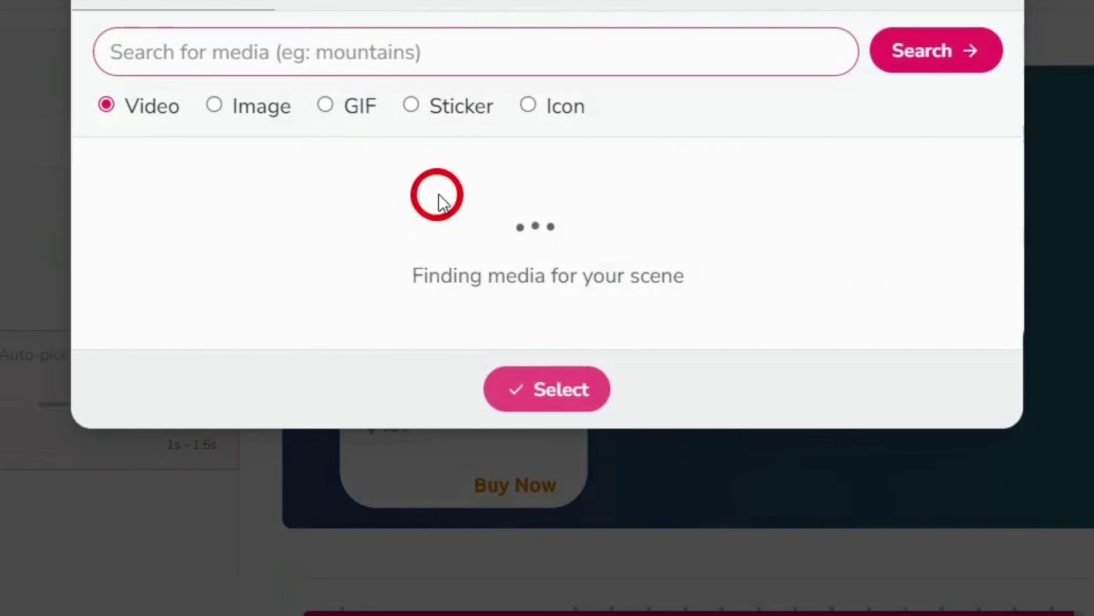
{"action": "left_click", "coordinate": [285, 55]}
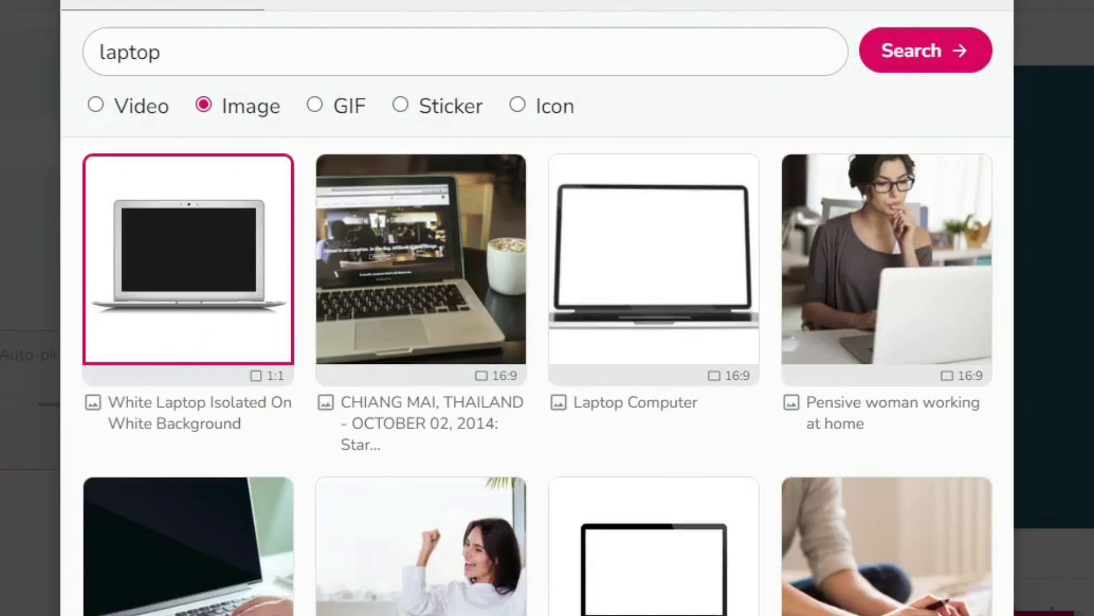
{"action": "left_click", "coordinate": [547, 561]}
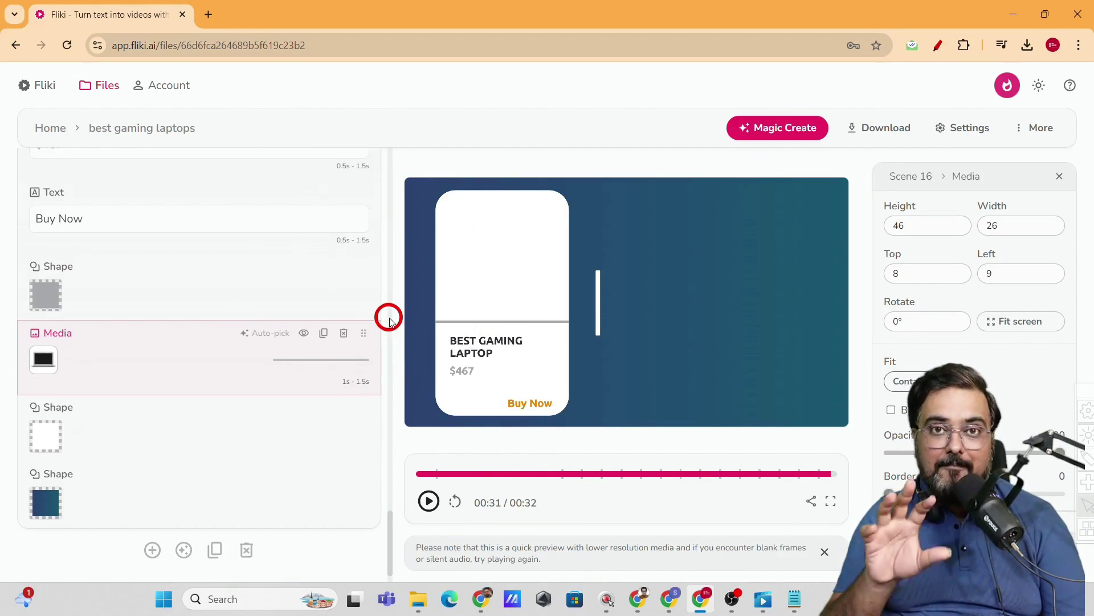
{"action": "left_click_drag", "start_coordinate": [829, 476], "coordinate": [838, 476]}
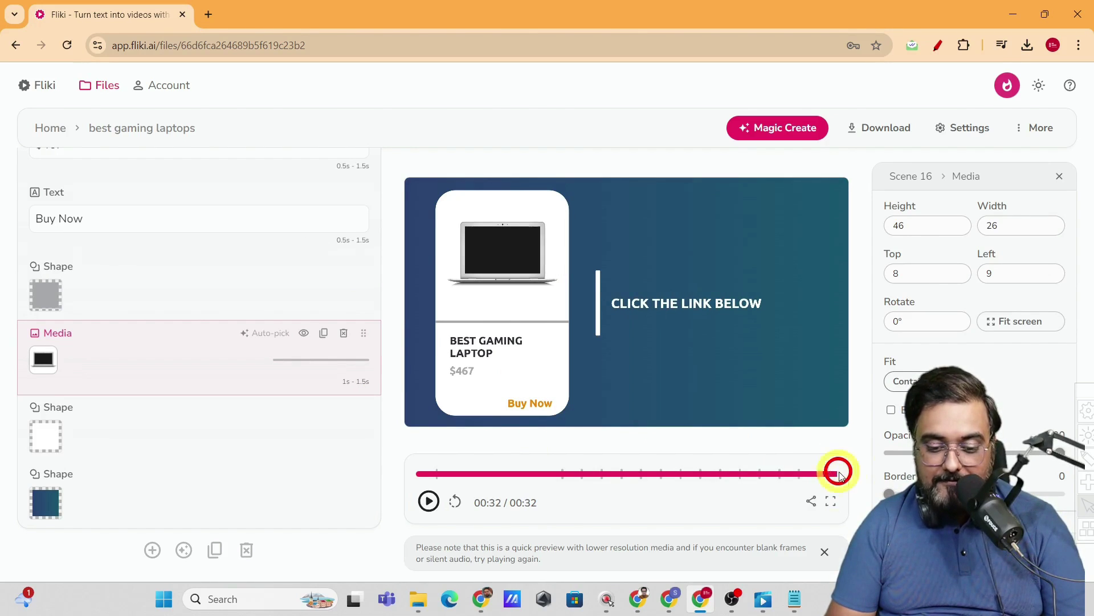
- Replace the card's $467 price text with 42999
{"action": "left_click", "coordinate": [462, 375]}
{"action": "left_click", "coordinate": [77, 160]}
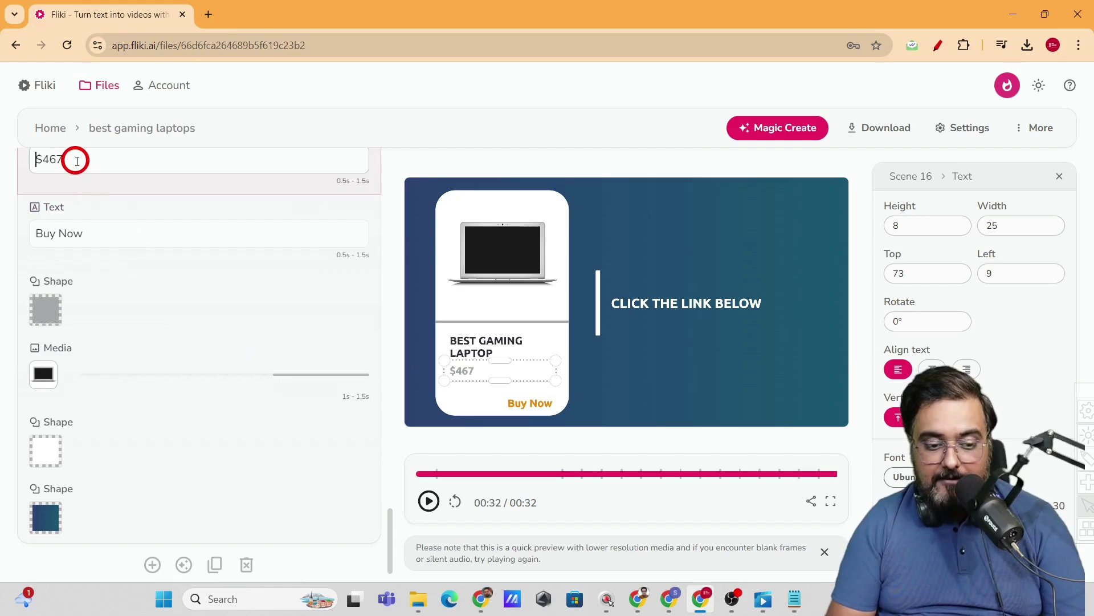
{"action": "left_click_drag", "start_coordinate": [77, 160], "coordinate": [23, 161]}
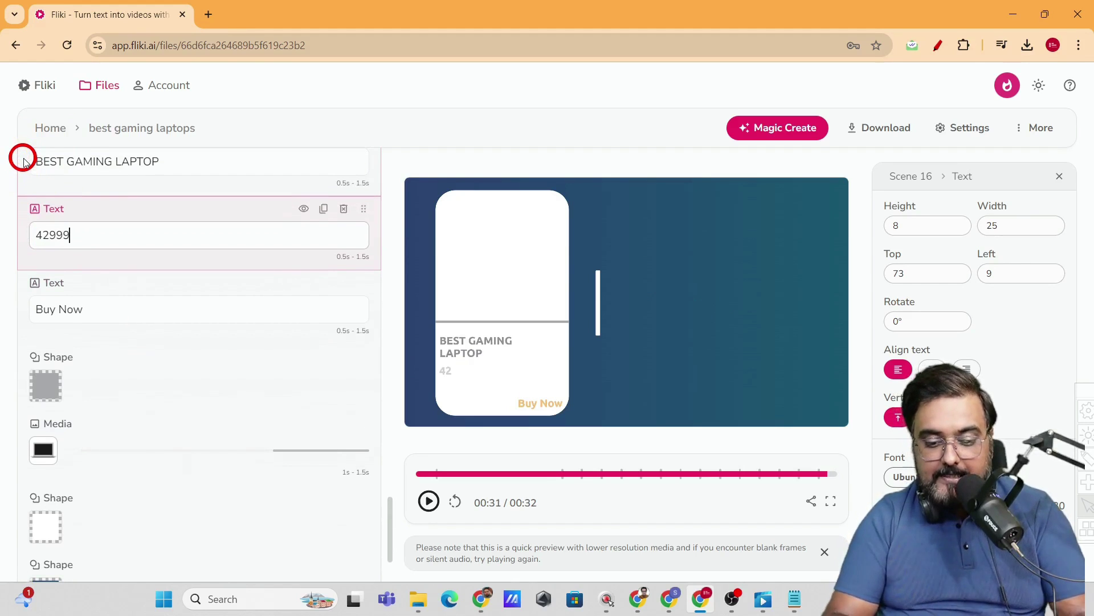
{"action": "left_click", "coordinate": [624, 357]}
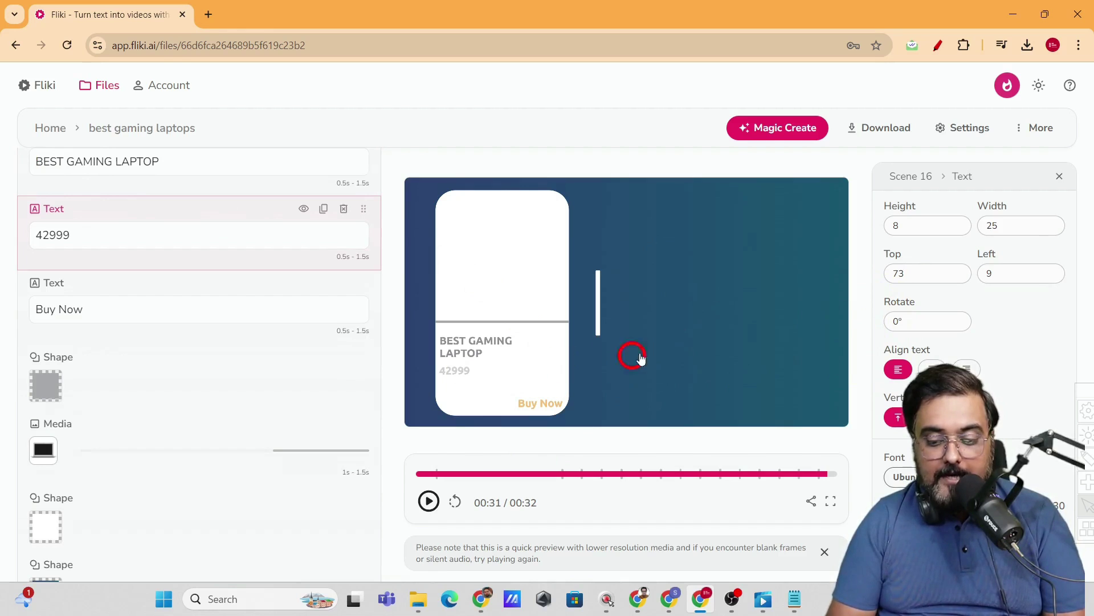